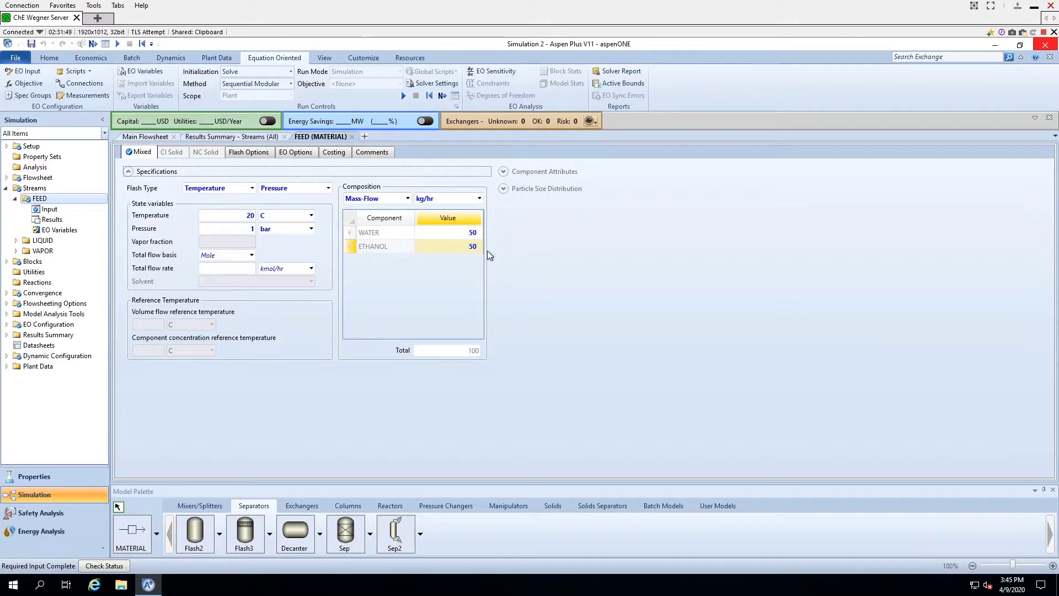
Leave the FEED input form (20 C, 1 bar, 50 kg/hr water and ethanol) for the main flowsheet
{"action": "left_click", "coordinate": [154, 139]}
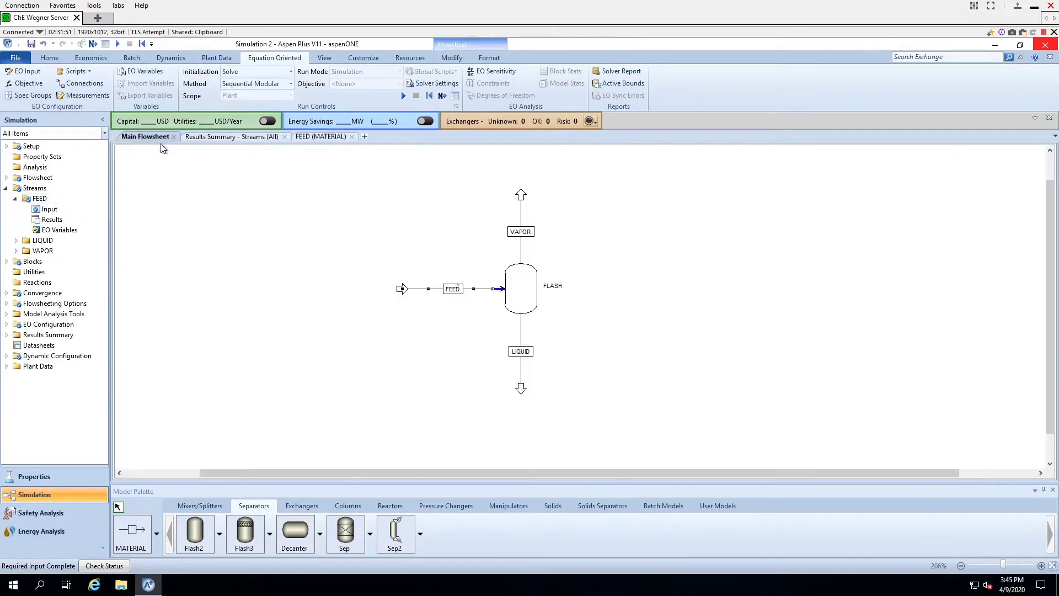
{"action": "double_click", "coordinate": [526, 299]}
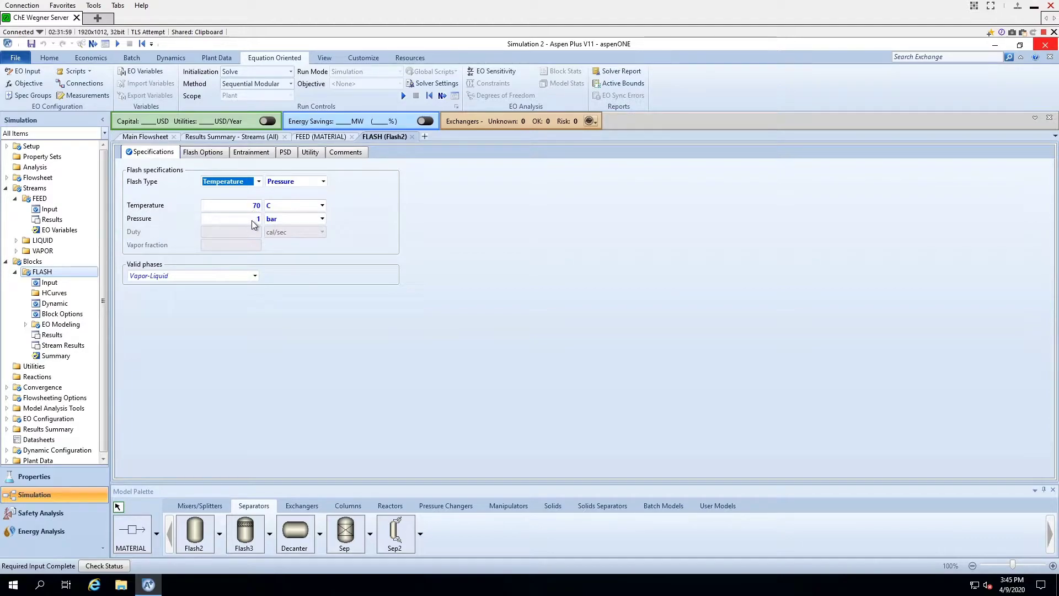
{"action": "left_click", "coordinate": [147, 138]}
{"action": "left_click", "coordinate": [440, 246]}
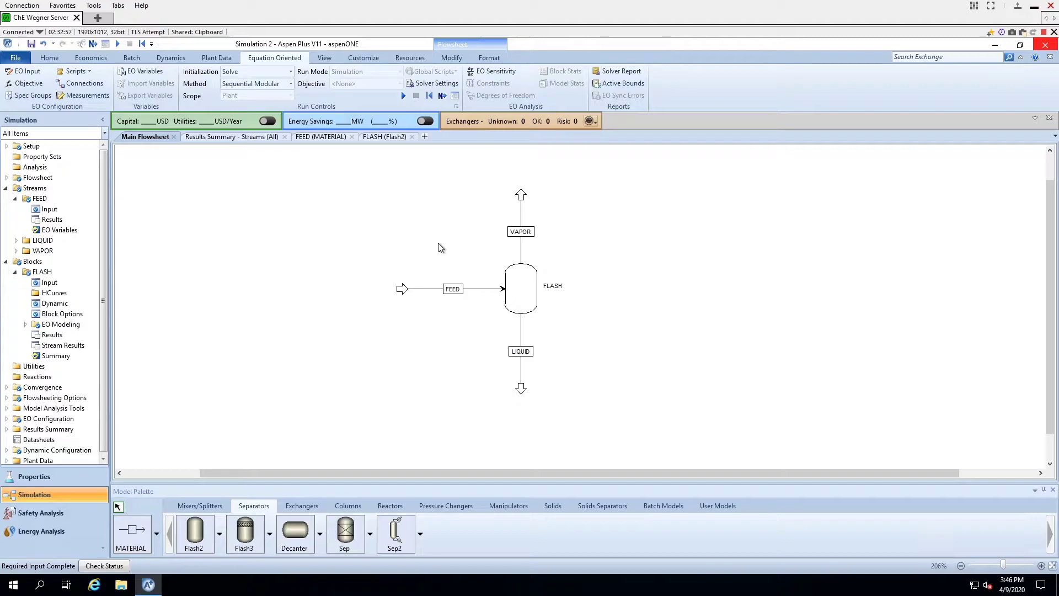
{"action": "left_click", "coordinate": [40, 411]}
Create a new sensitivity study named S-1
{"action": "left_click", "coordinate": [6, 408]}
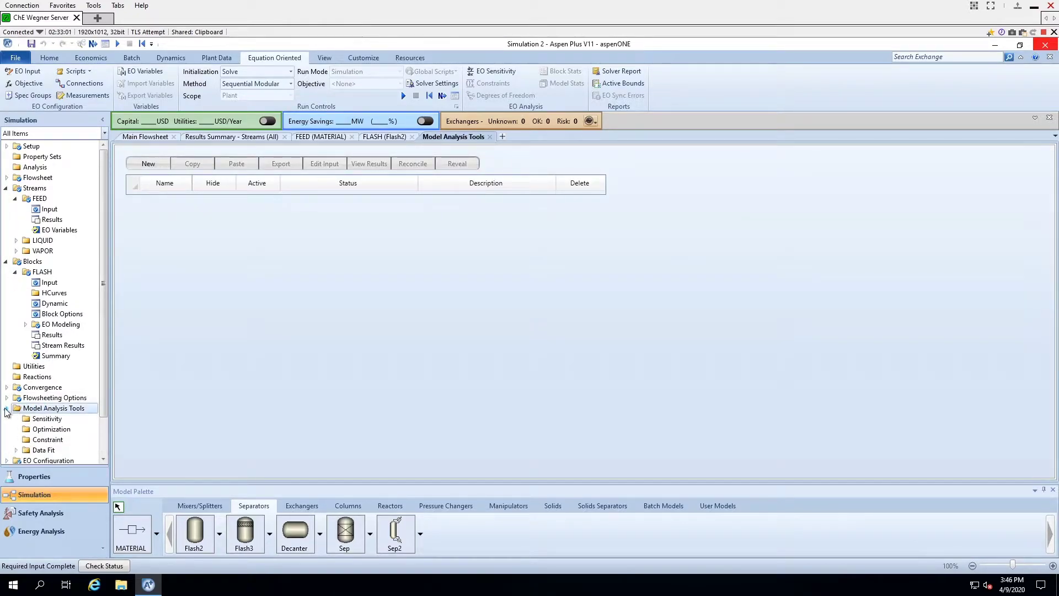
{"action": "left_click", "coordinate": [35, 420]}
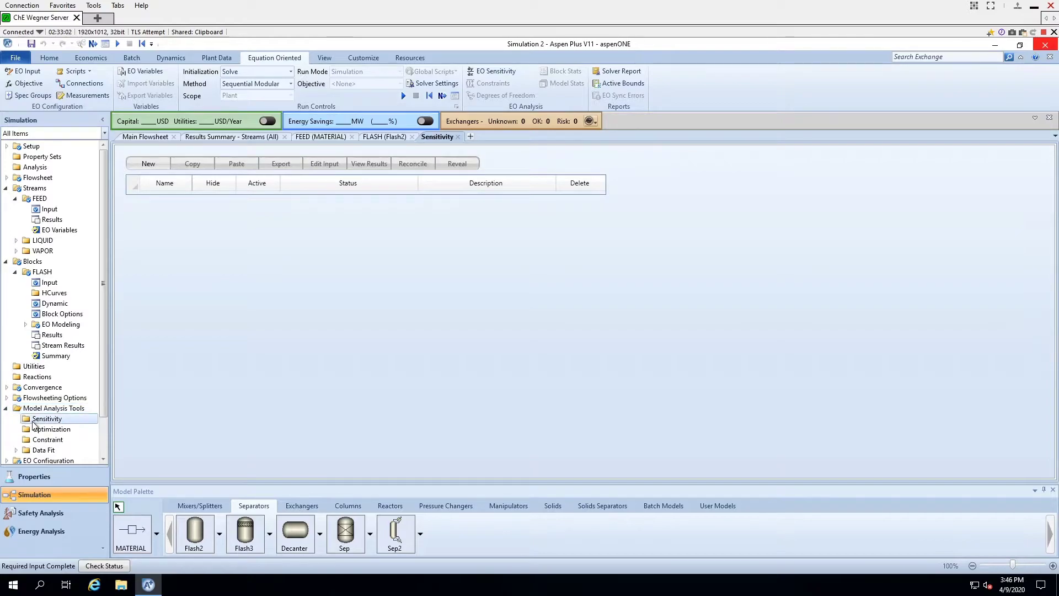
{"action": "left_click", "coordinate": [149, 165]}
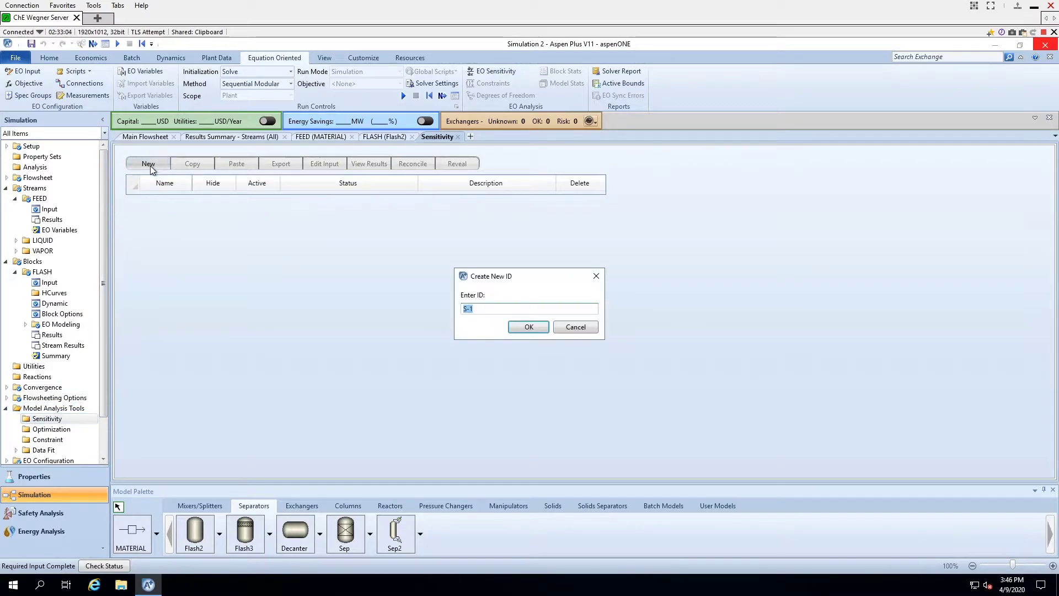
{"action": "left_click", "coordinate": [536, 330]}
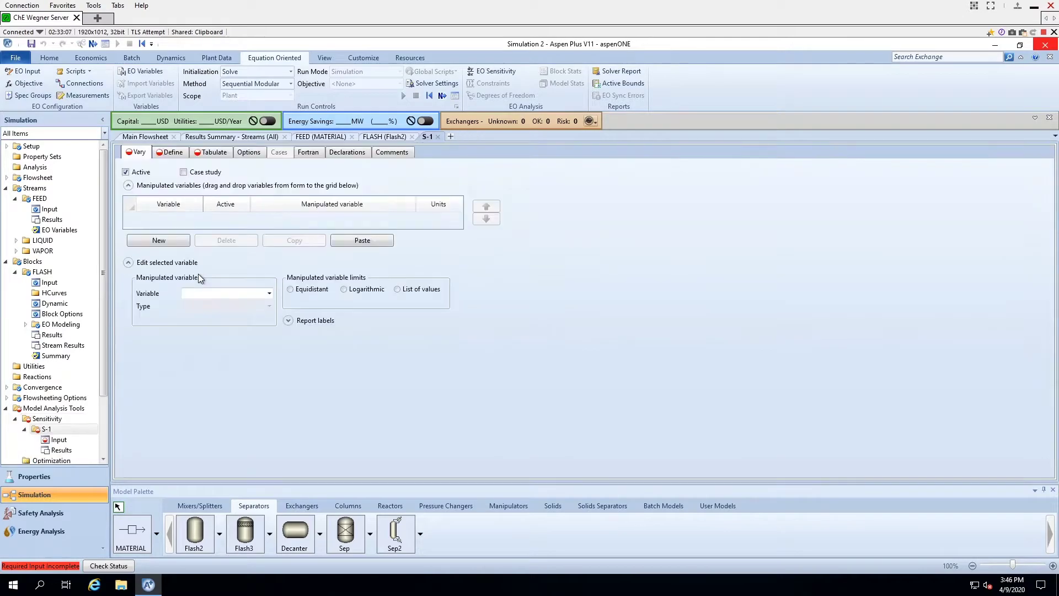
Add a manipulated variable of type Block-Var: the FLASH block's TEMP
{"action": "left_click", "coordinate": [171, 243]}
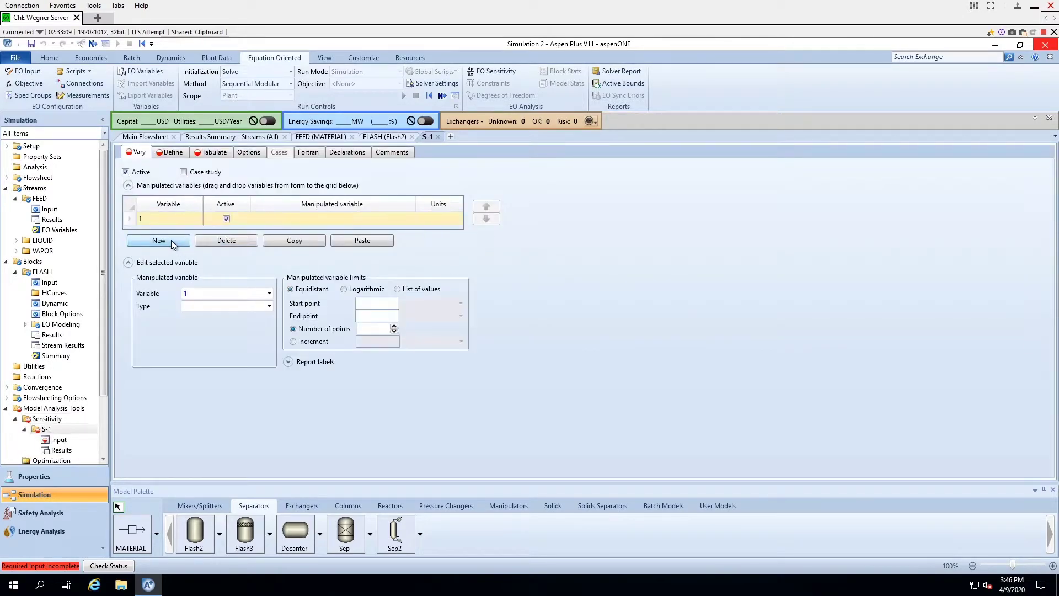
{"action": "left_click", "coordinate": [269, 306]}
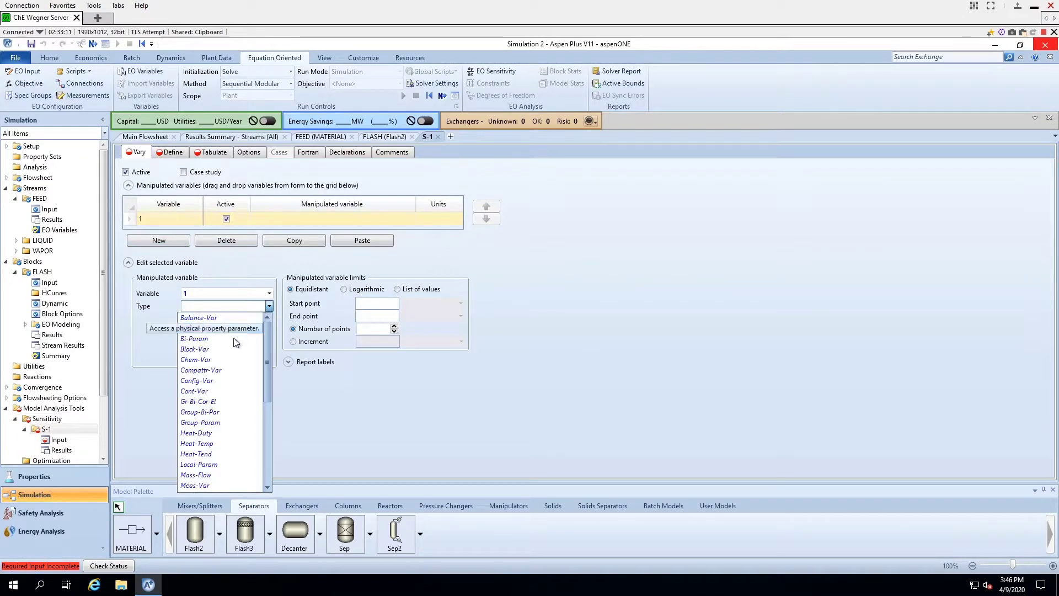
{"action": "left_click", "coordinate": [229, 349]}
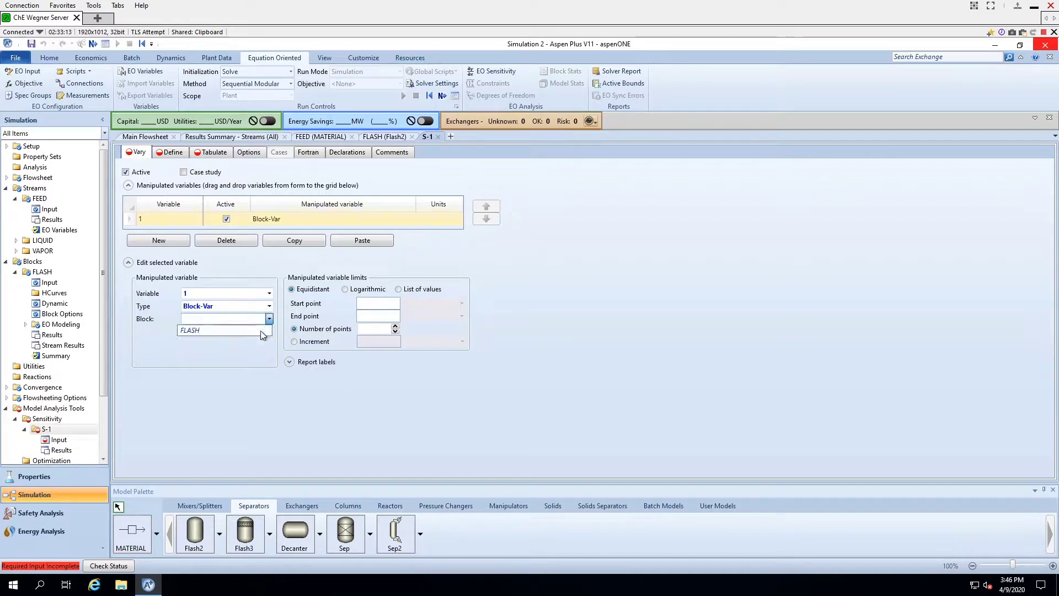
{"action": "left_click", "coordinate": [254, 332]}
{"action": "left_click_drag", "start_coordinate": [251, 370], "coordinate": [250, 431]}
{"action": "left_click", "coordinate": [210, 462]}
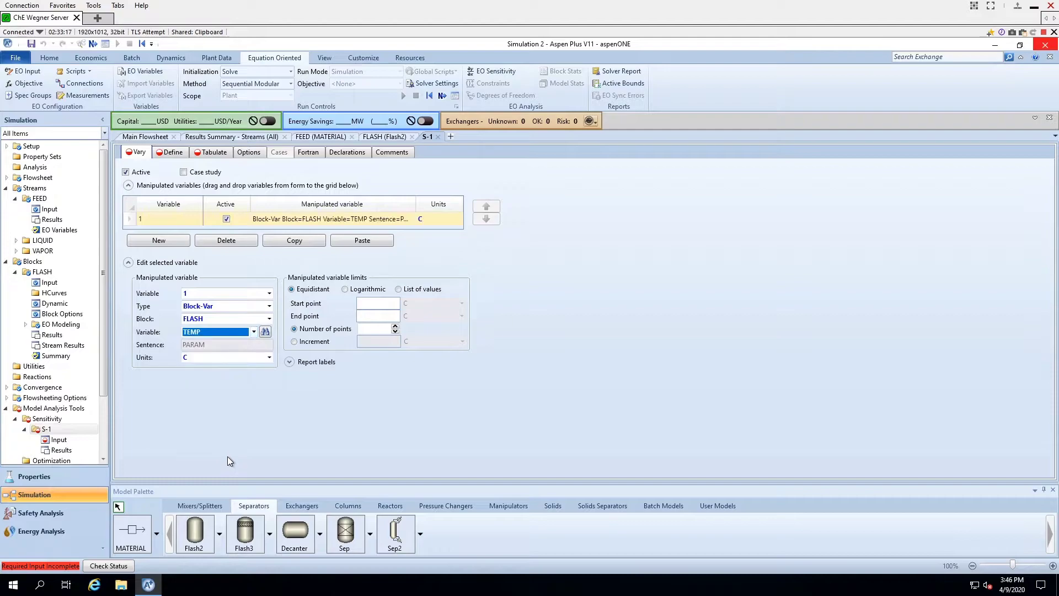
Vary the flash temperature from 30 to 120 C in increments of 1
{"action": "left_click", "coordinate": [379, 304]}
{"action": "type", "text": "30"}
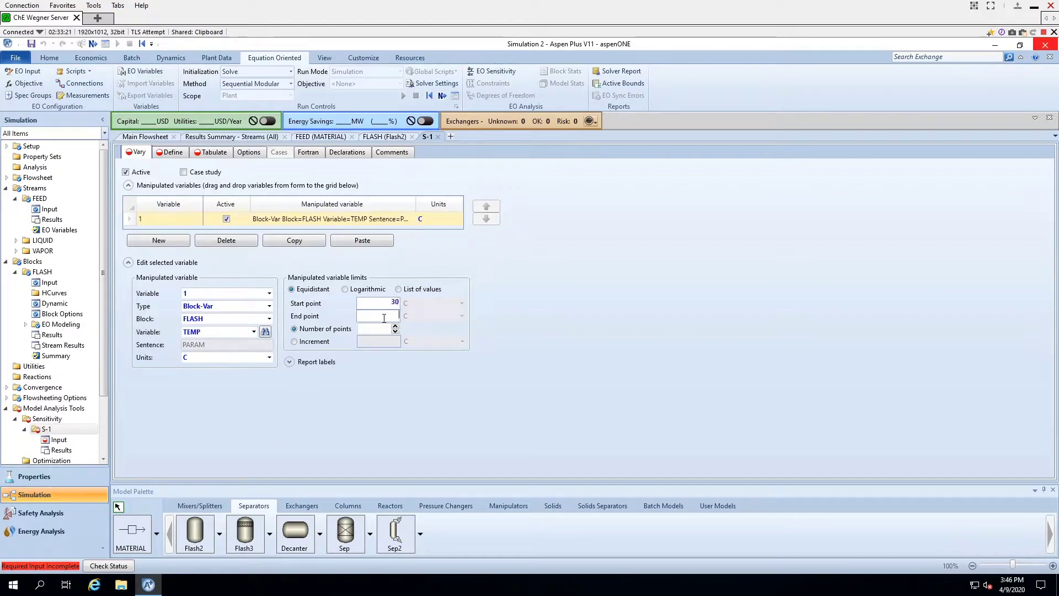
{"action": "left_click", "coordinate": [397, 316]}
{"action": "type", "text": "120"}
{"action": "left_click", "coordinate": [329, 342]}
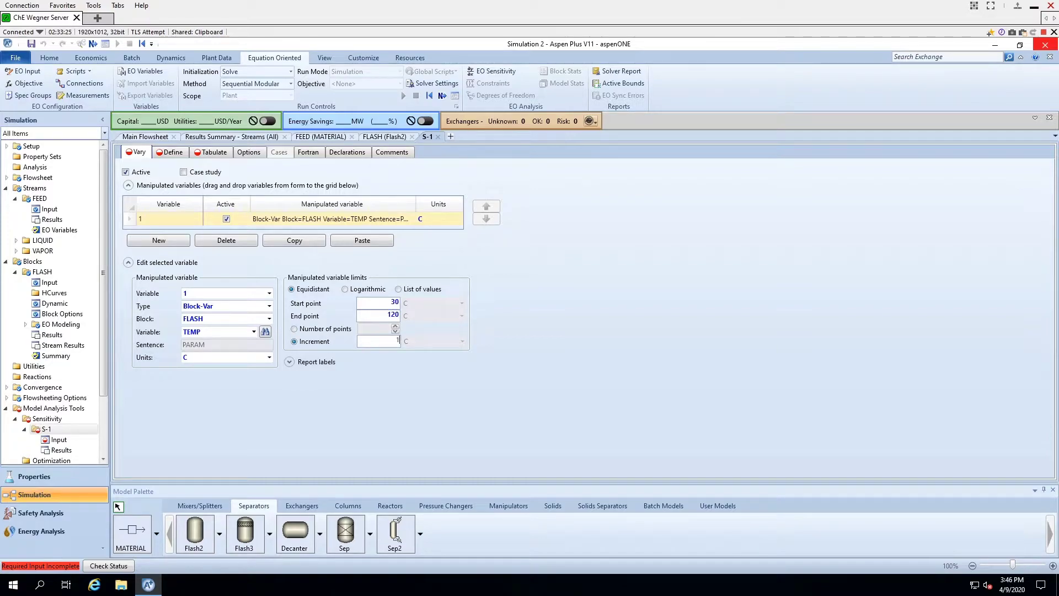
{"action": "type", "text": "1"}
{"action": "left_click", "coordinate": [135, 153]}
{"action": "left_click", "coordinate": [171, 153]}
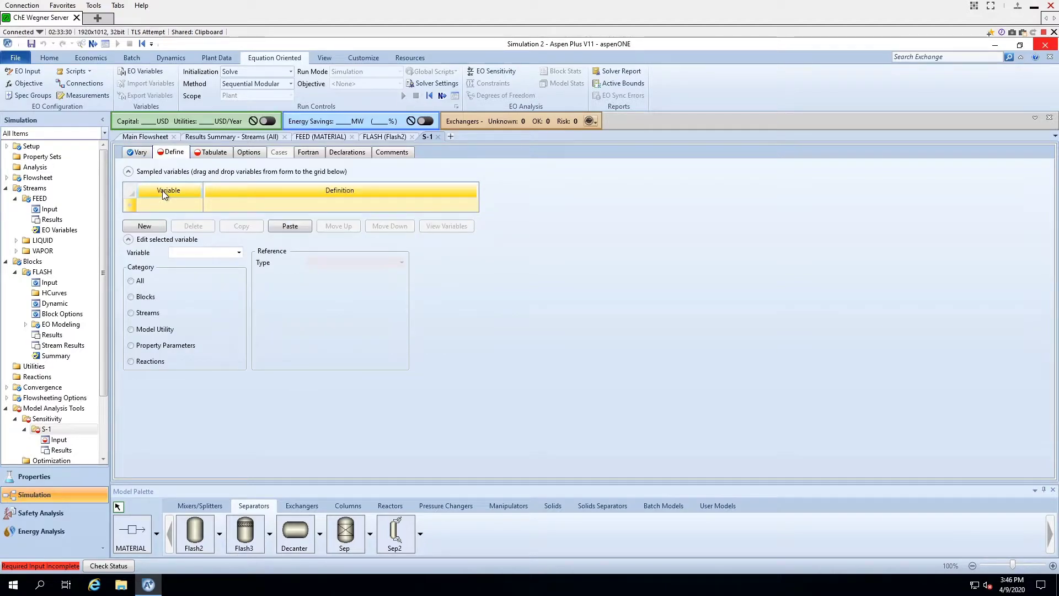
Add sampled variable VAPMASS referencing the VAPOR stream
{"action": "left_click", "coordinate": [150, 229]}
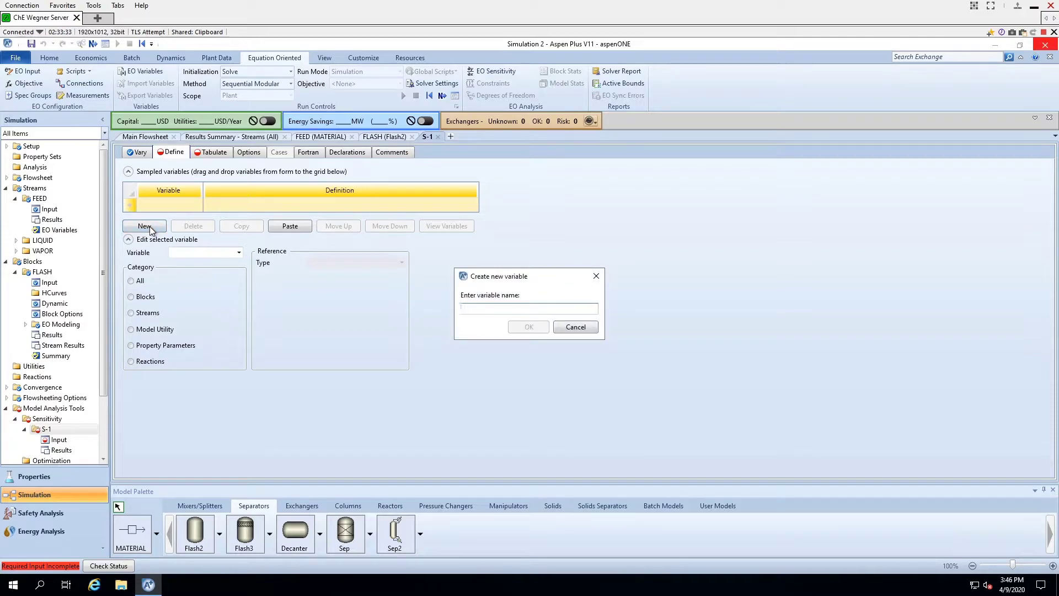
{"action": "type", "text": "VAPMASS"}
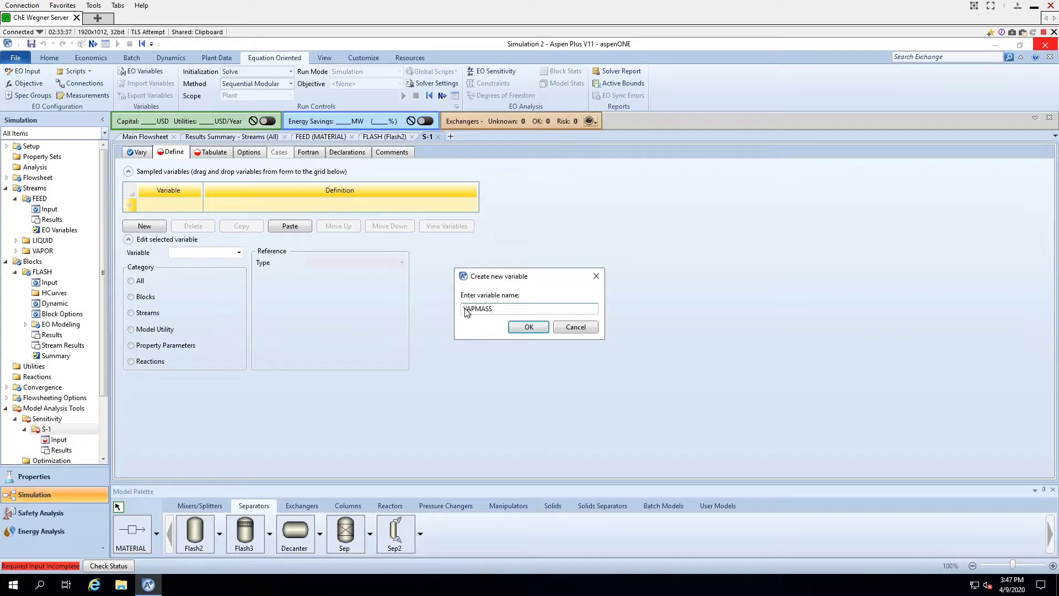
{"action": "left_click", "coordinate": [528, 327]}
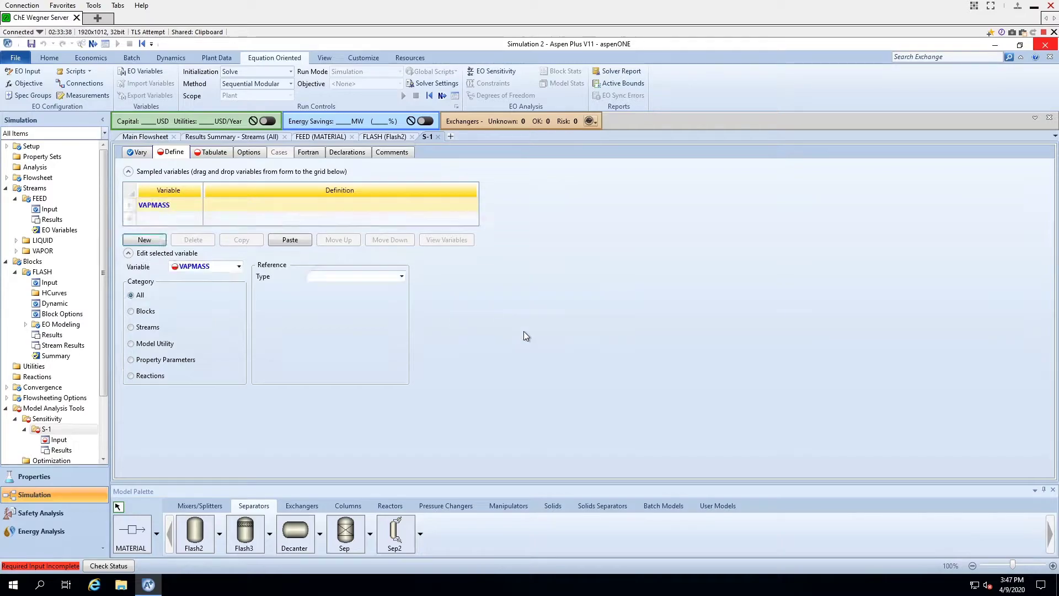
{"action": "left_click", "coordinate": [401, 276]}
{"action": "left_click_drag", "start_coordinate": [401, 310], "coordinate": [401, 364]}
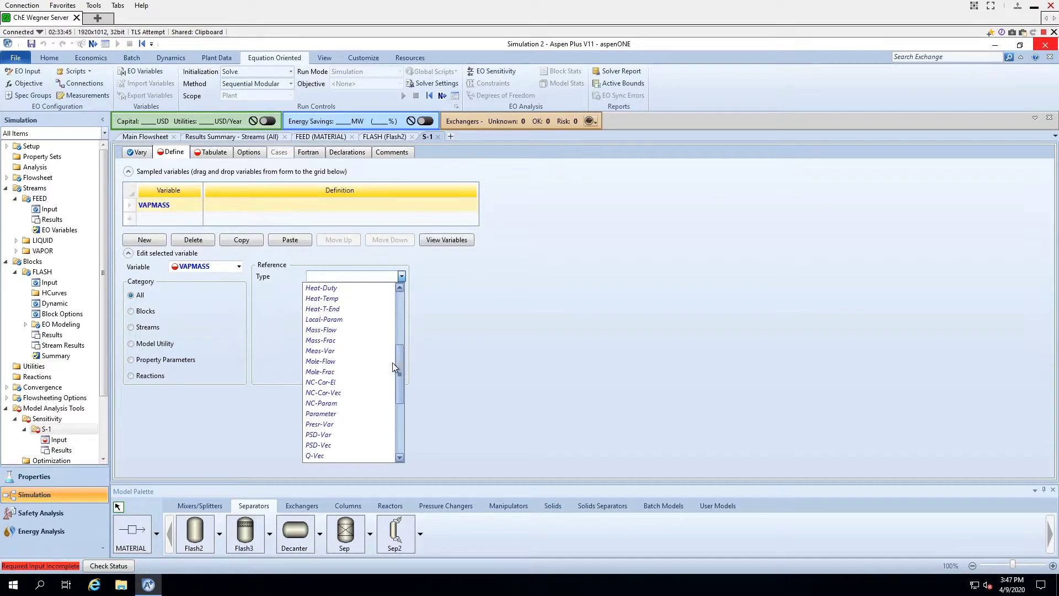
{"action": "left_click", "coordinate": [356, 333]}
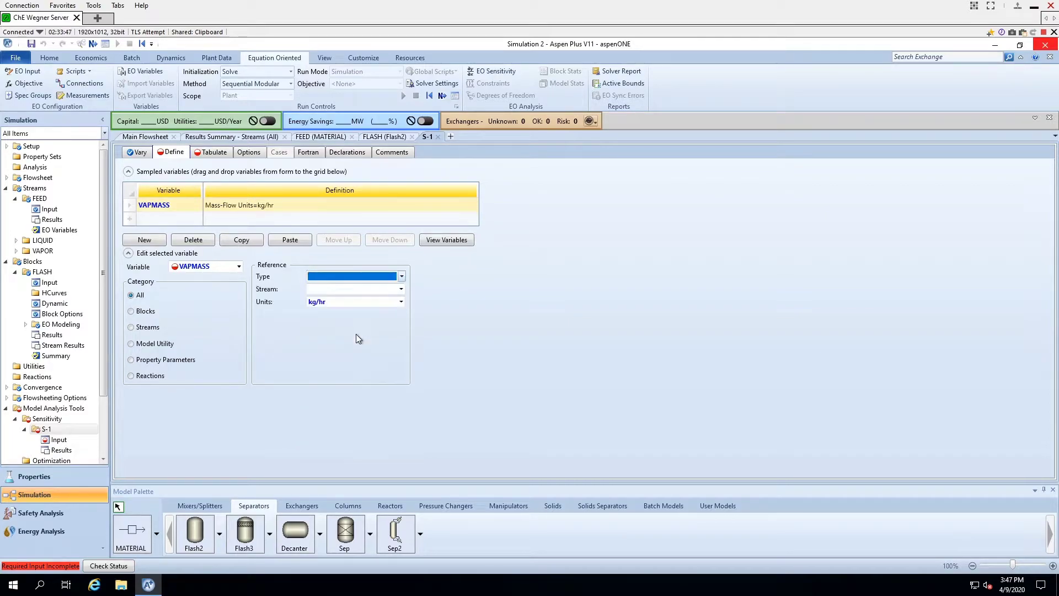
{"action": "left_click", "coordinate": [401, 289]}
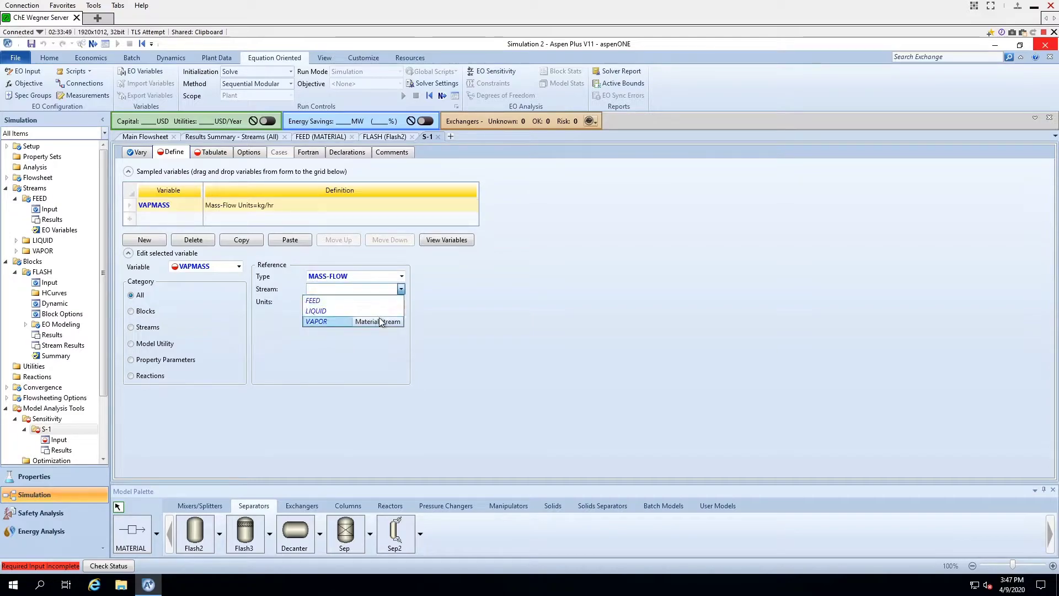
{"action": "left_click", "coordinate": [379, 320]}
Change VAPMASS to a Stream-Var sampling the VAPOR stream's total MASS-FLOW
{"action": "left_click", "coordinate": [401, 316]}
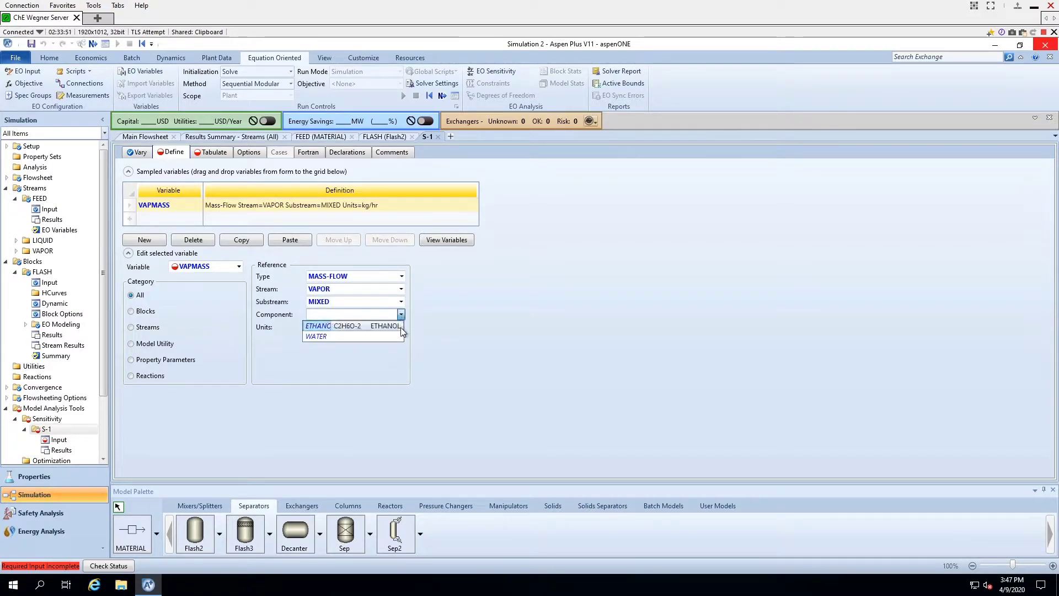
{"action": "left_click", "coordinate": [402, 277]}
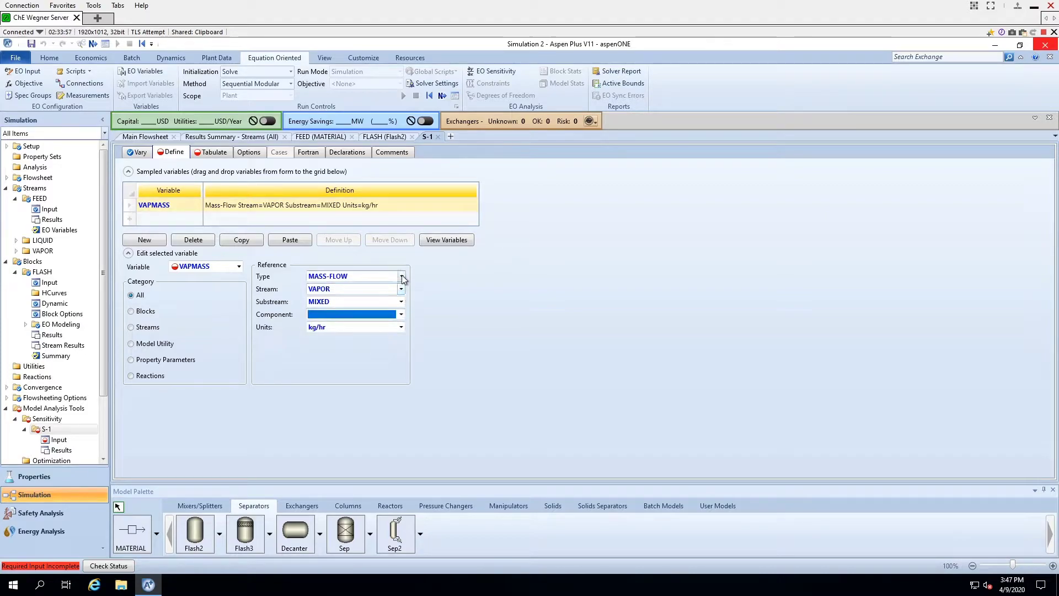
{"action": "left_click", "coordinate": [402, 278]}
{"action": "left_click_drag", "start_coordinate": [400, 304], "coordinate": [396, 399]}
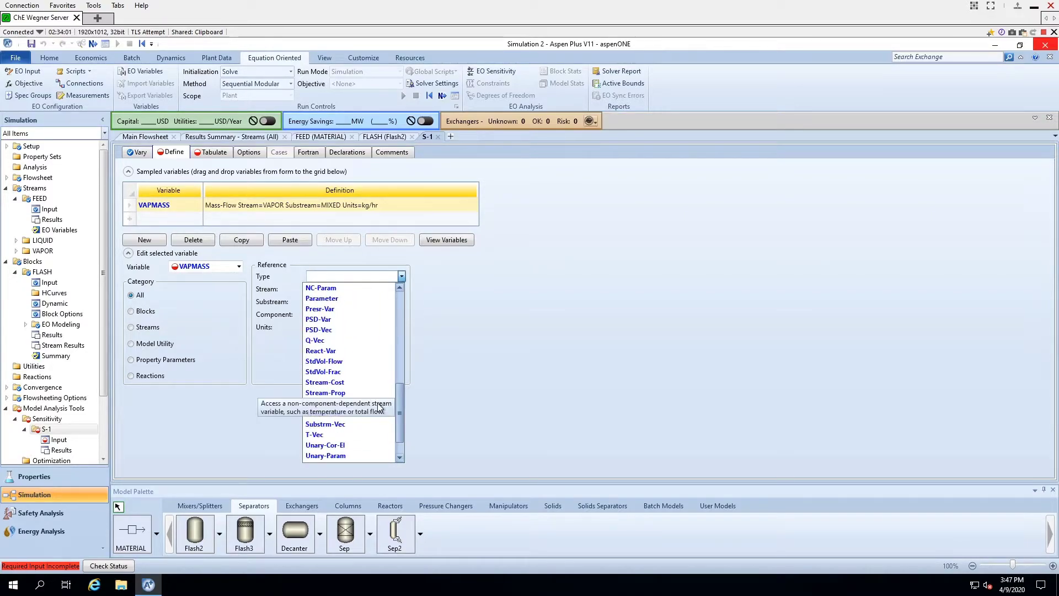
{"action": "left_click", "coordinate": [377, 403]}
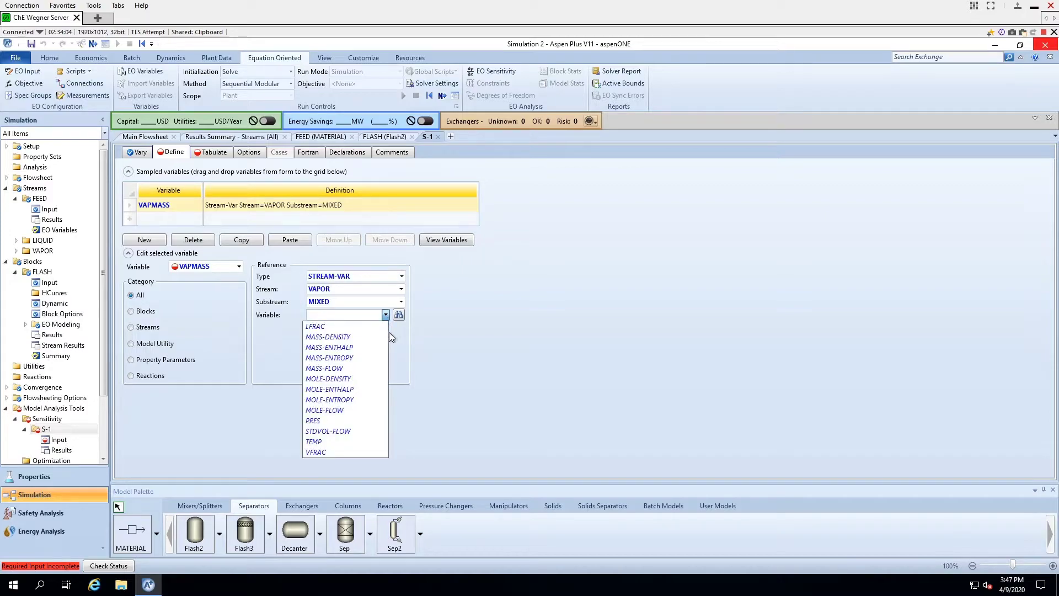
{"action": "left_click", "coordinate": [352, 367]}
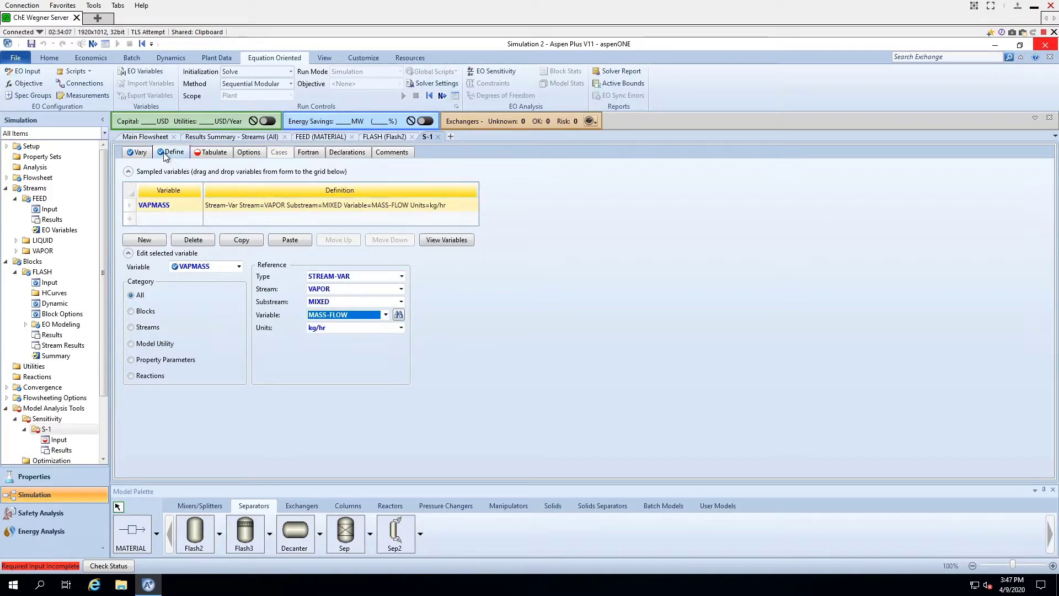
{"action": "left_click", "coordinate": [211, 154]}
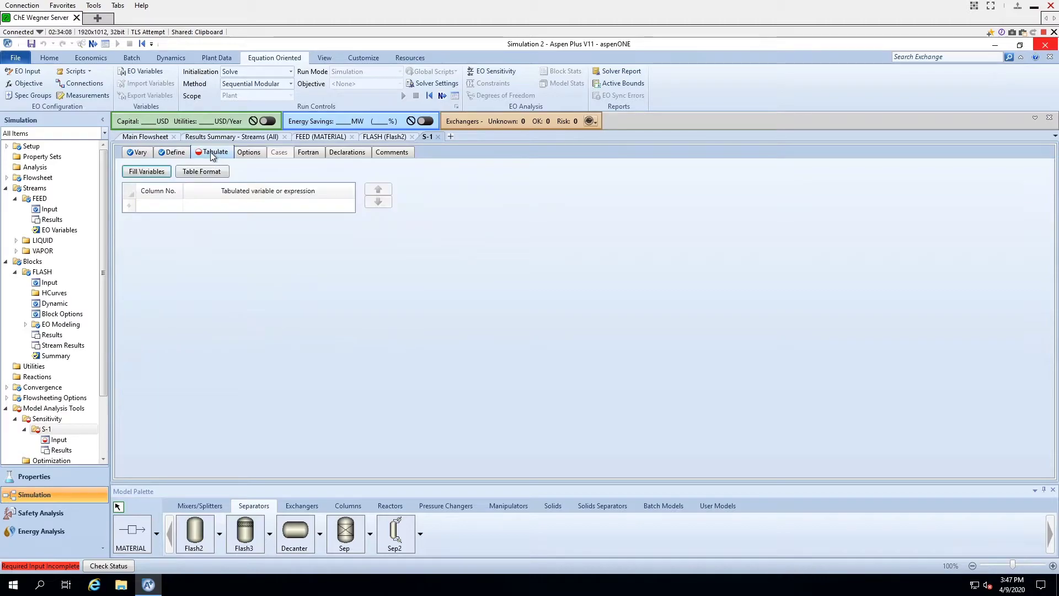
Fill VAPMASS into the tabulate list, run the simulation, and scroll the S-1 results table
{"action": "left_click", "coordinate": [166, 173]}
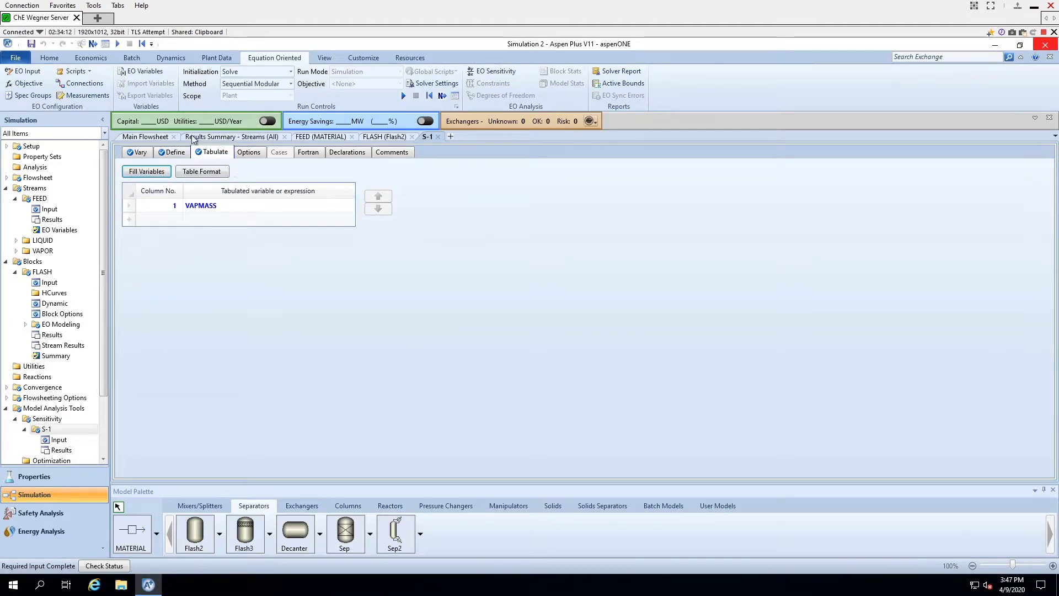
{"action": "left_click", "coordinate": [118, 44]}
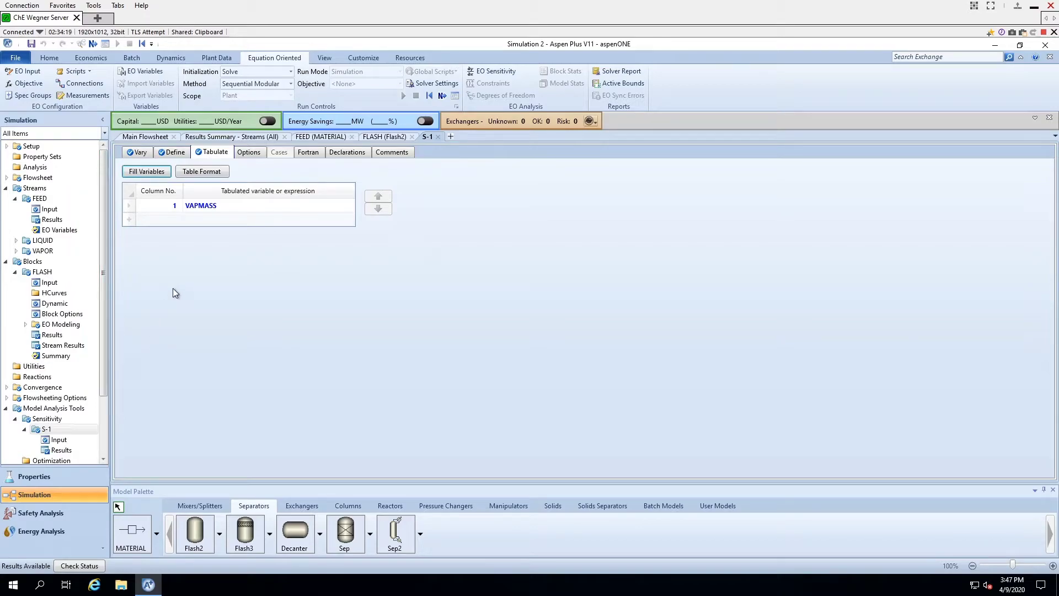
{"action": "left_click", "coordinate": [74, 450]}
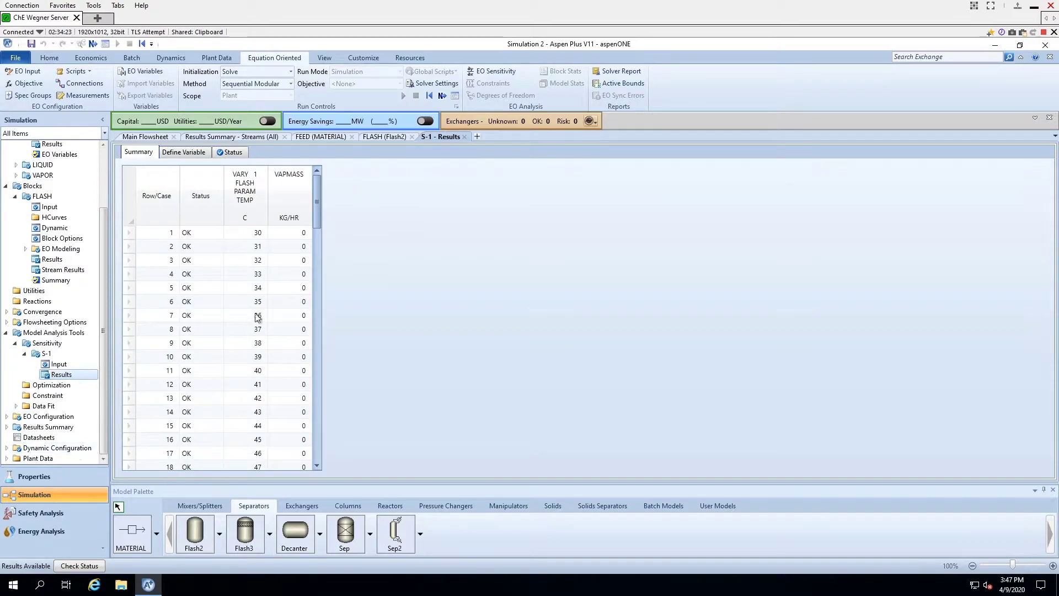
{"action": "left_click_drag", "start_coordinate": [322, 197], "coordinate": [317, 349]}
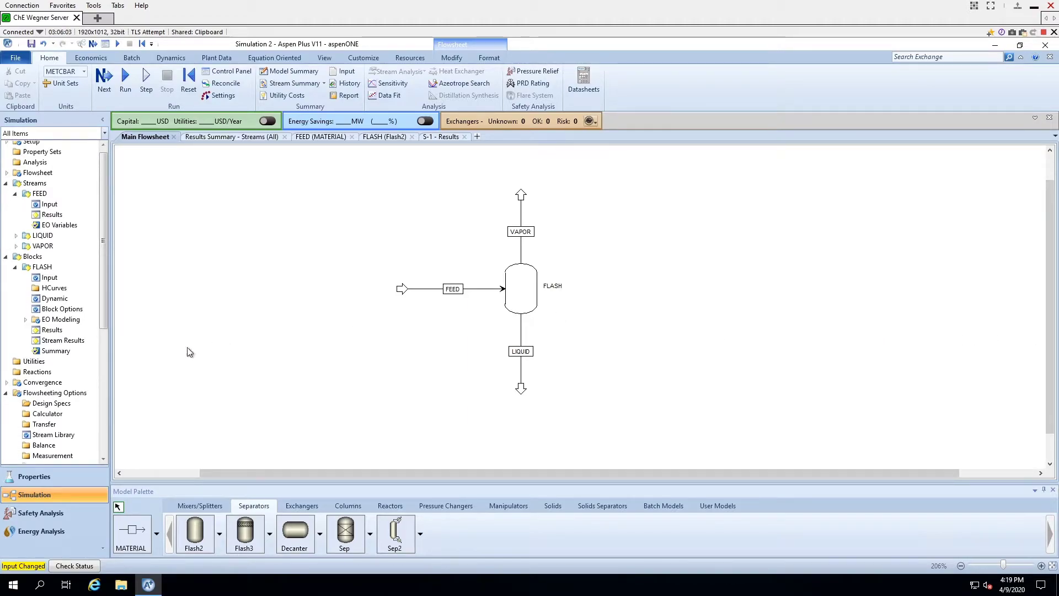
Add a new design specification with the default ID DS-1
{"action": "left_click", "coordinate": [93, 399]}
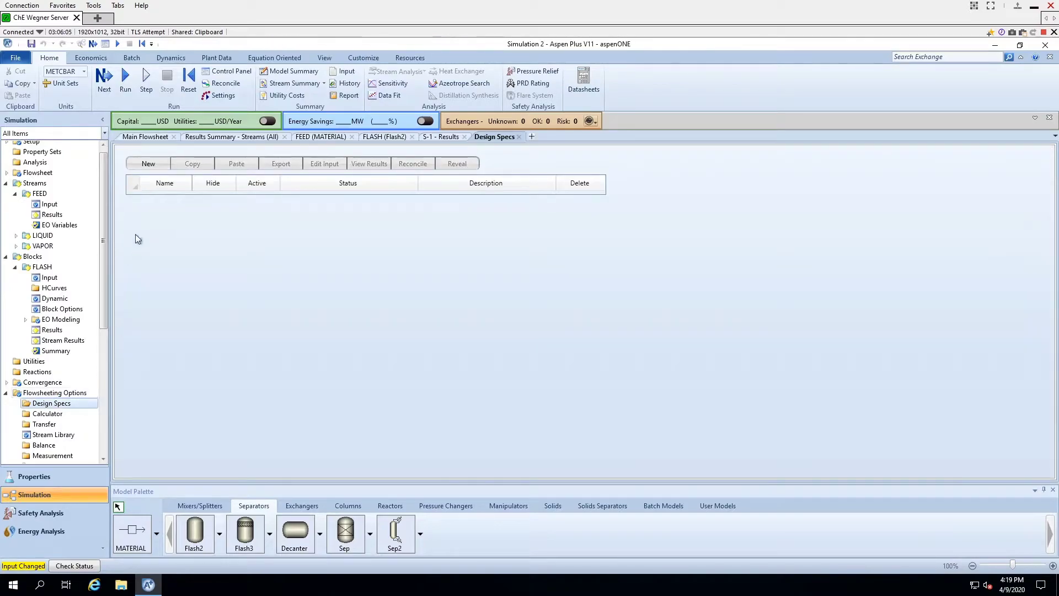
{"action": "left_click", "coordinate": [151, 163]}
{"action": "left_click", "coordinate": [529, 327]}
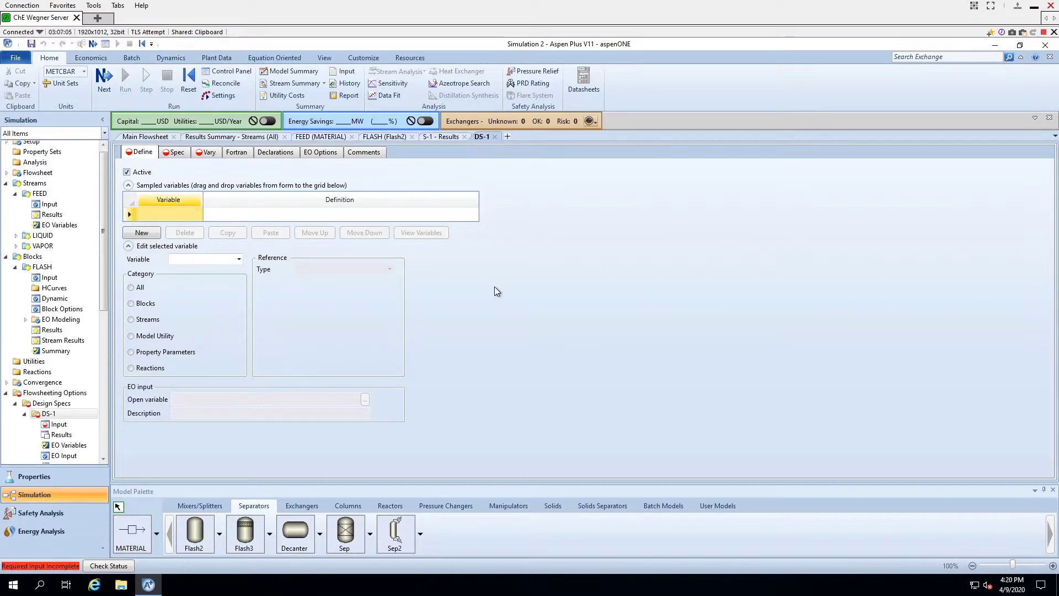
Add variable VAPRMASS as a Stream-Var: MASS-FLOW of stream VAPOR
{"action": "left_click", "coordinate": [132, 236]}
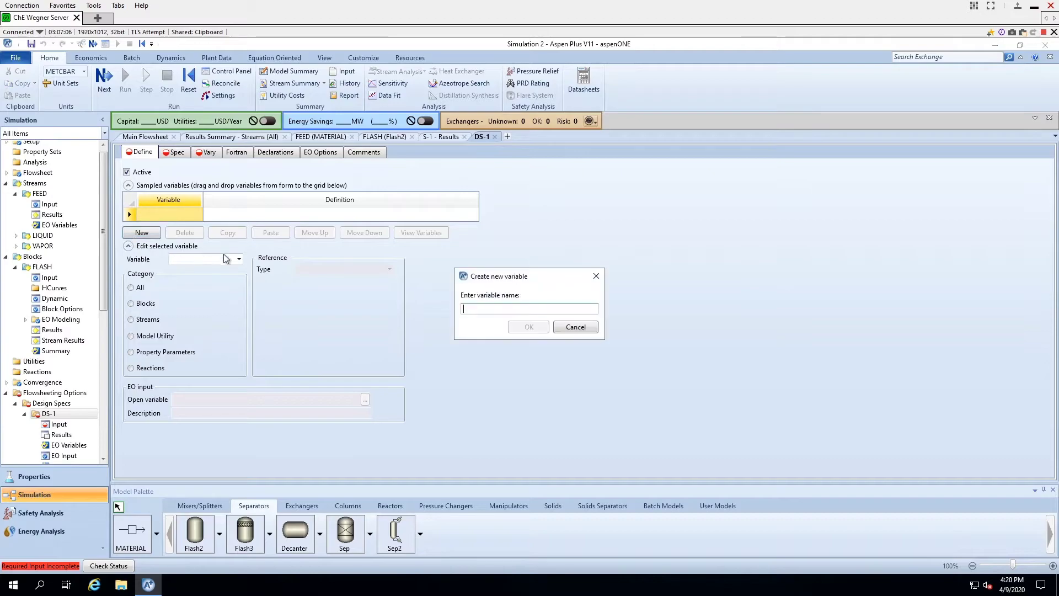
{"action": "type", "text": "VAPRMASS"}
{"action": "left_click", "coordinate": [526, 327]}
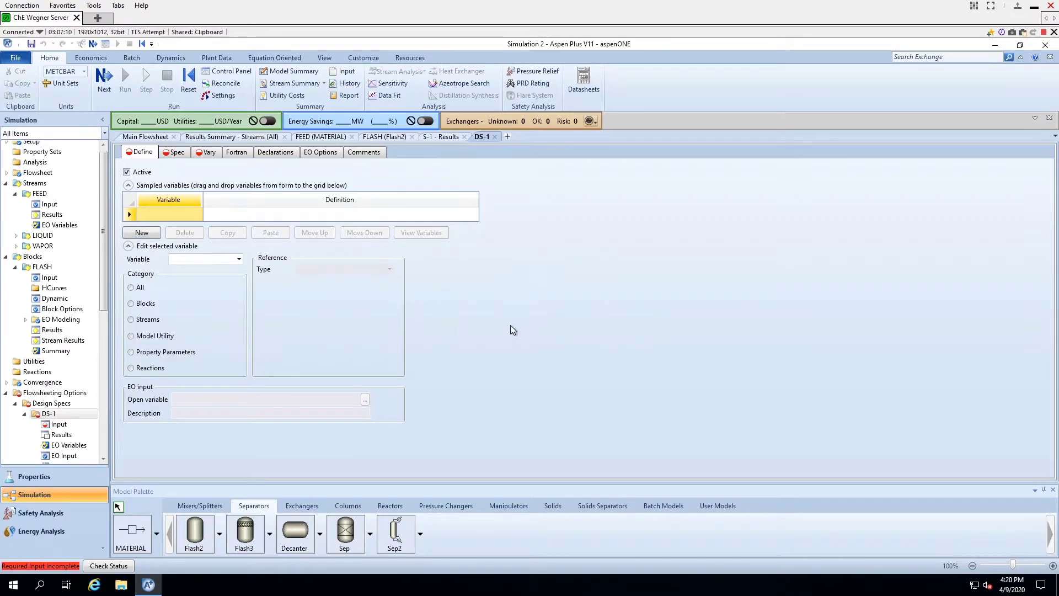
{"action": "left_click", "coordinate": [389, 283]}
{"action": "left_click_drag", "start_coordinate": [389, 307], "coordinate": [388, 401]}
{"action": "left_click", "coordinate": [324, 422]}
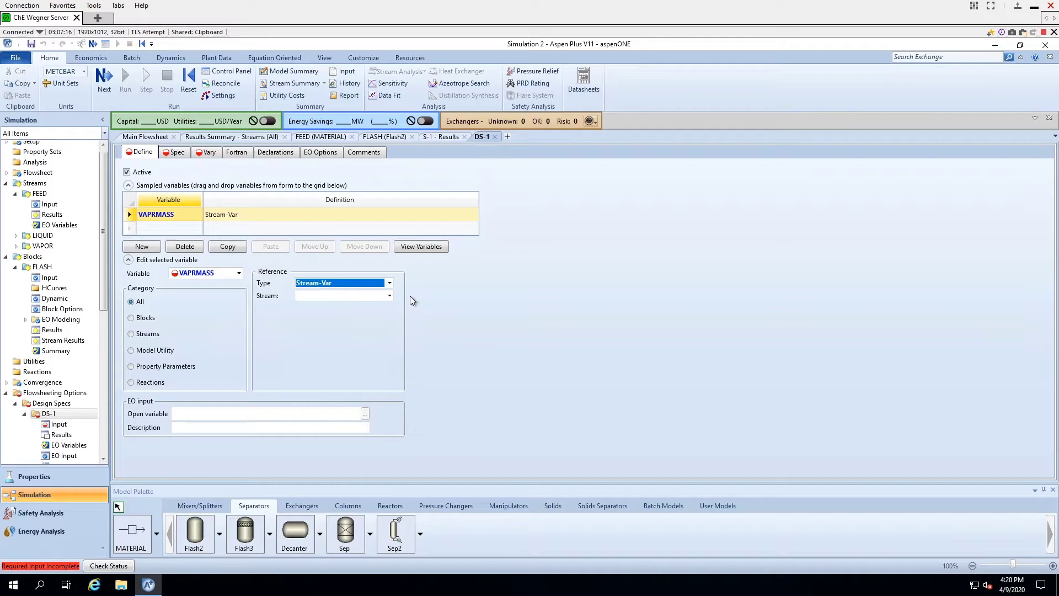
{"action": "left_click", "coordinate": [390, 296]}
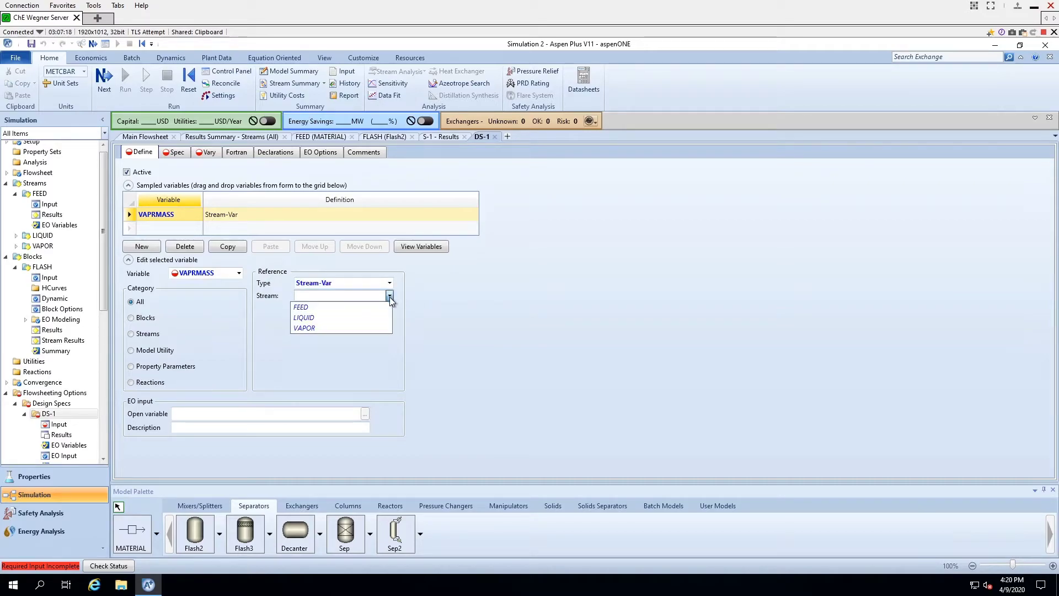
{"action": "left_click", "coordinate": [382, 327]}
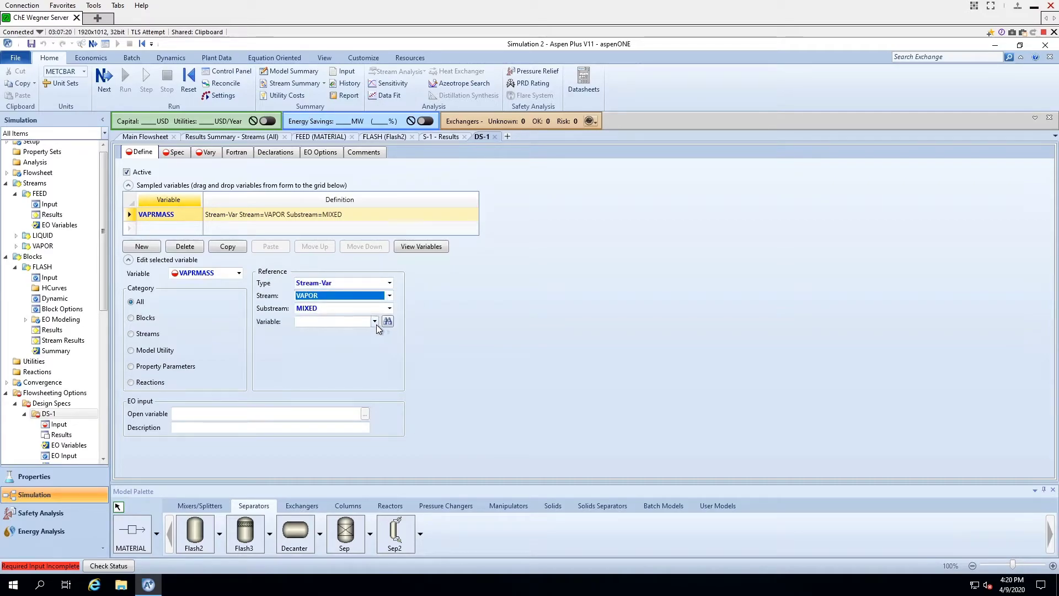
{"action": "left_click", "coordinate": [375, 322]}
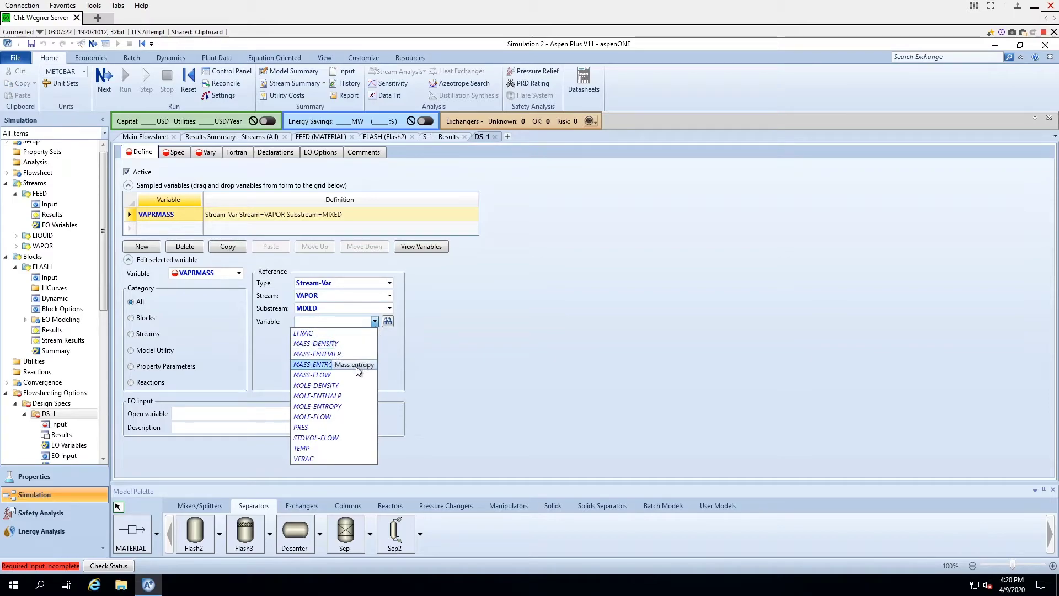
{"action": "left_click", "coordinate": [312, 375]}
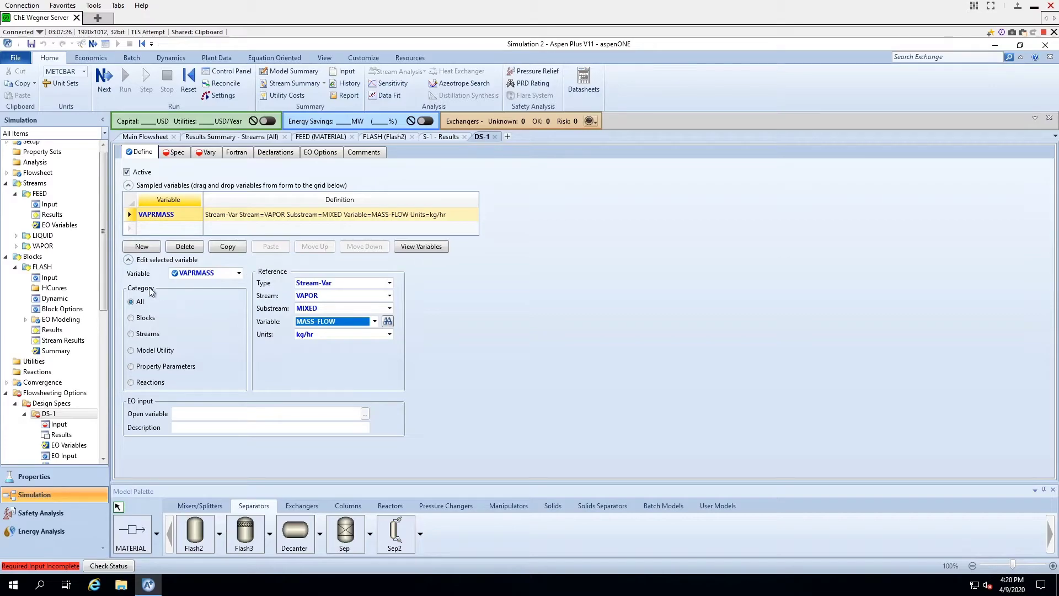
Add variable FEEDMASS as a Stream-Var: MASS-FLOW of stream FEED
{"action": "left_click", "coordinate": [145, 250]}
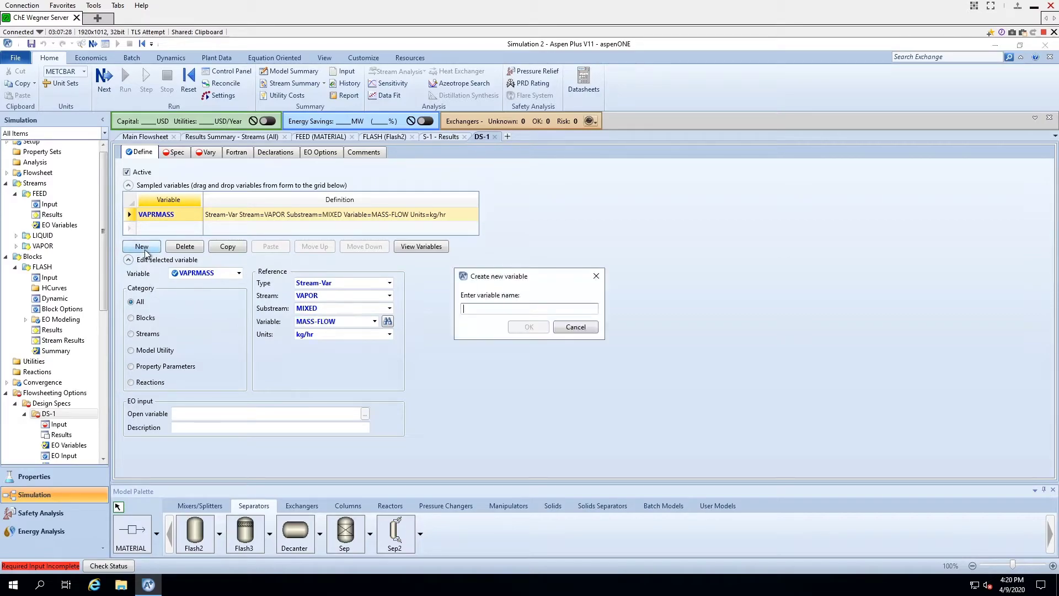
{"action": "type", "text": "FE"}
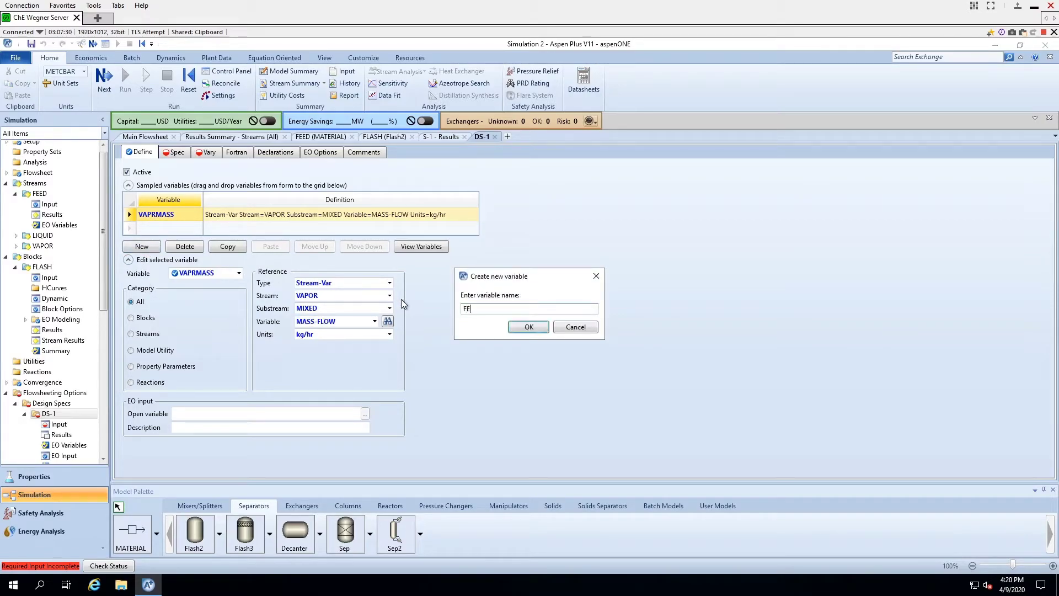
{"action": "type", "text": "EDMASS"}
{"action": "left_click", "coordinate": [527, 328]}
{"action": "left_click", "coordinate": [389, 297]}
{"action": "left_click_drag", "start_coordinate": [390, 320], "coordinate": [392, 411]}
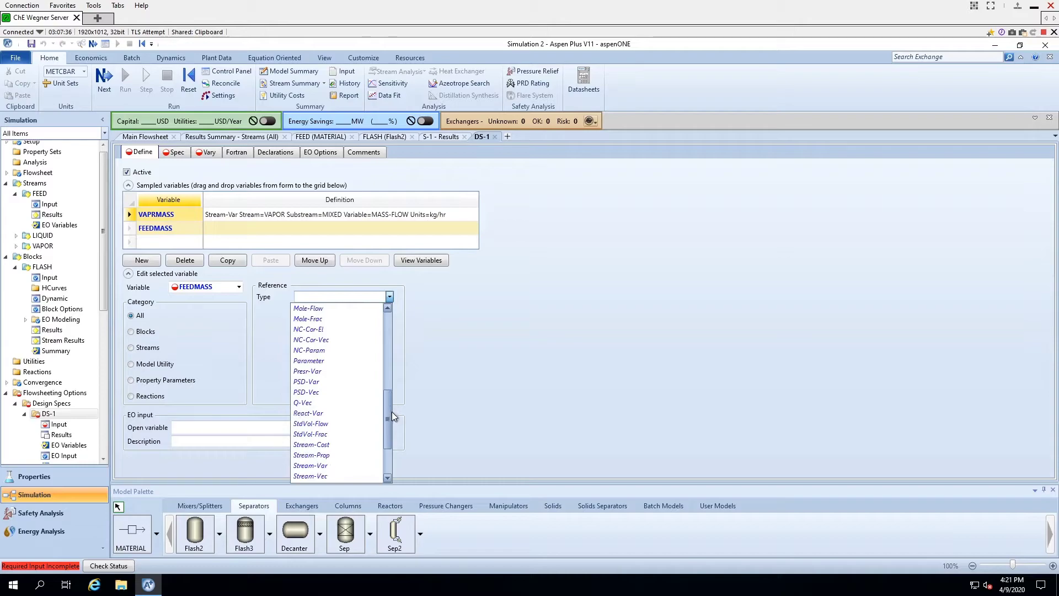
{"action": "left_click", "coordinate": [334, 466]}
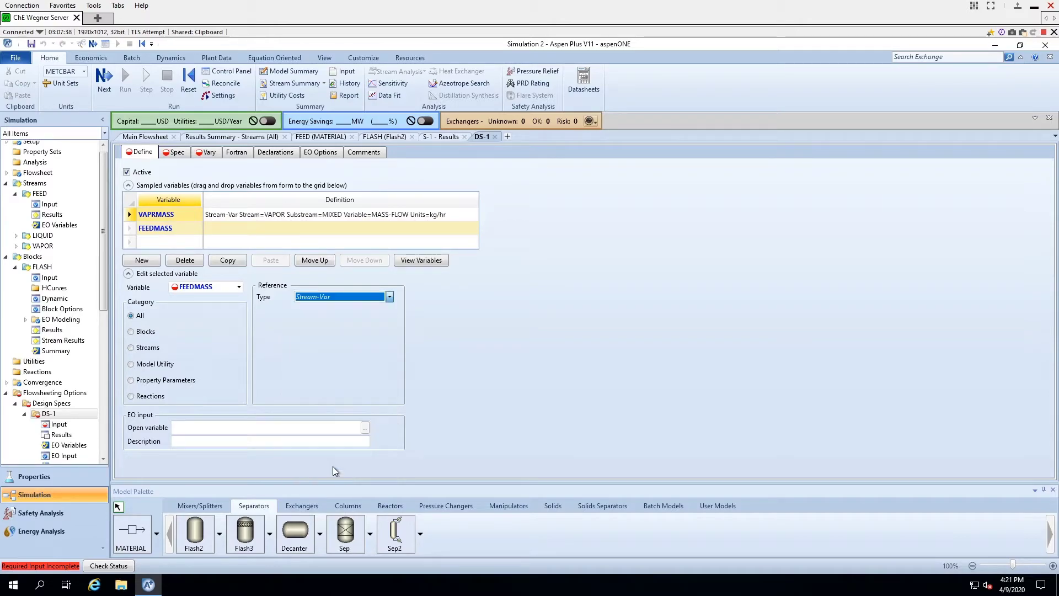
{"action": "left_click", "coordinate": [389, 310]}
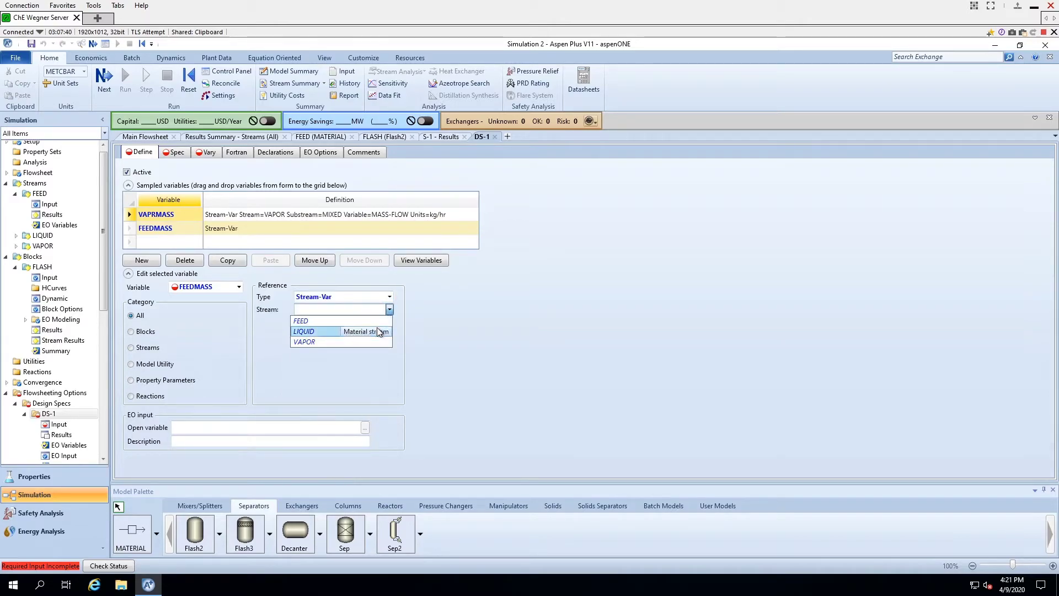
{"action": "left_click", "coordinate": [375, 320]}
{"action": "left_click", "coordinate": [375, 336]}
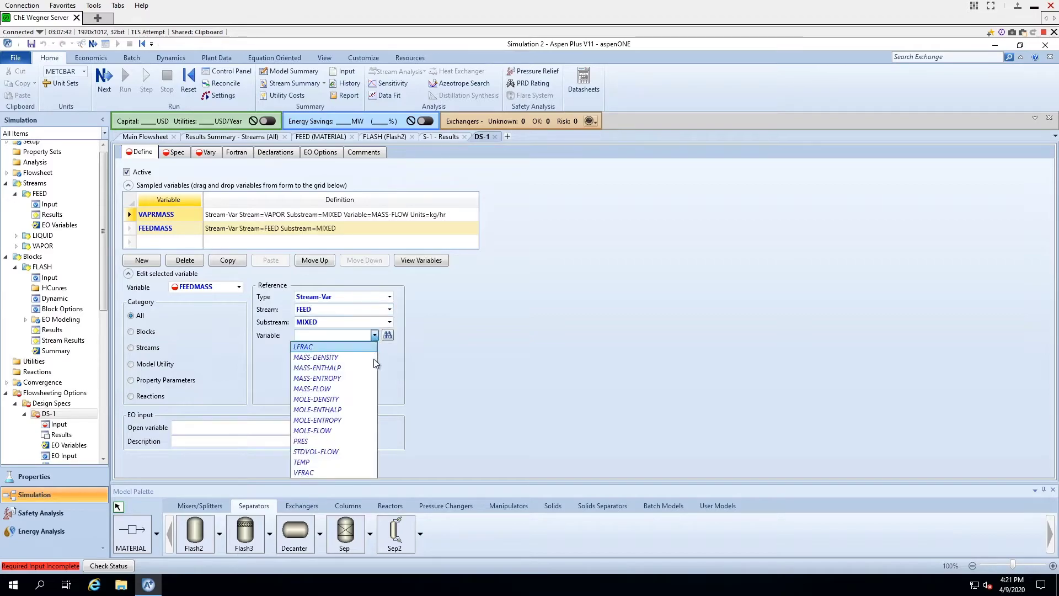
{"action": "left_click", "coordinate": [359, 387]}
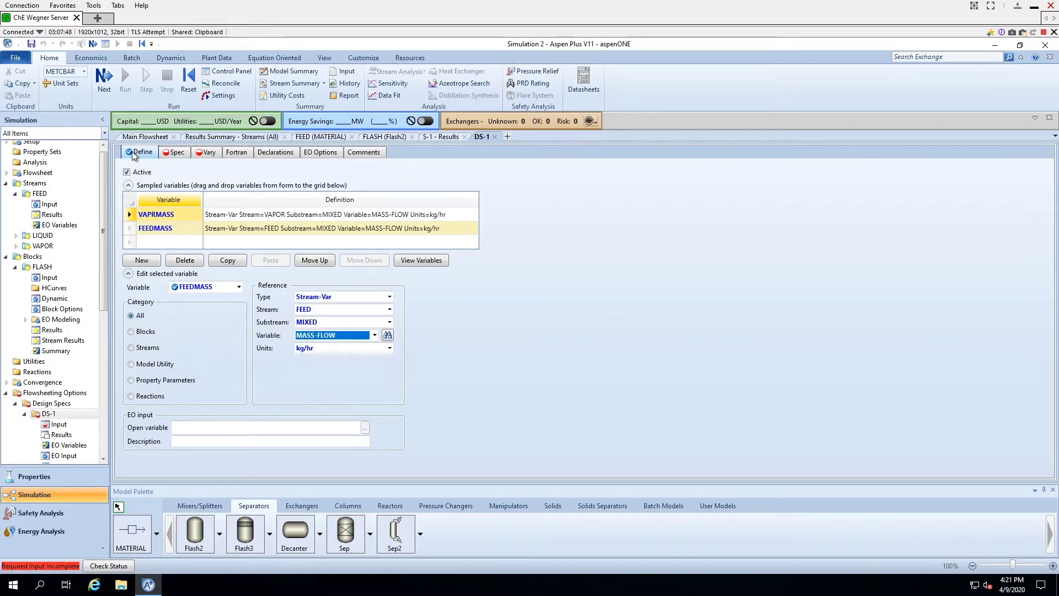
{"action": "left_click", "coordinate": [171, 155]}
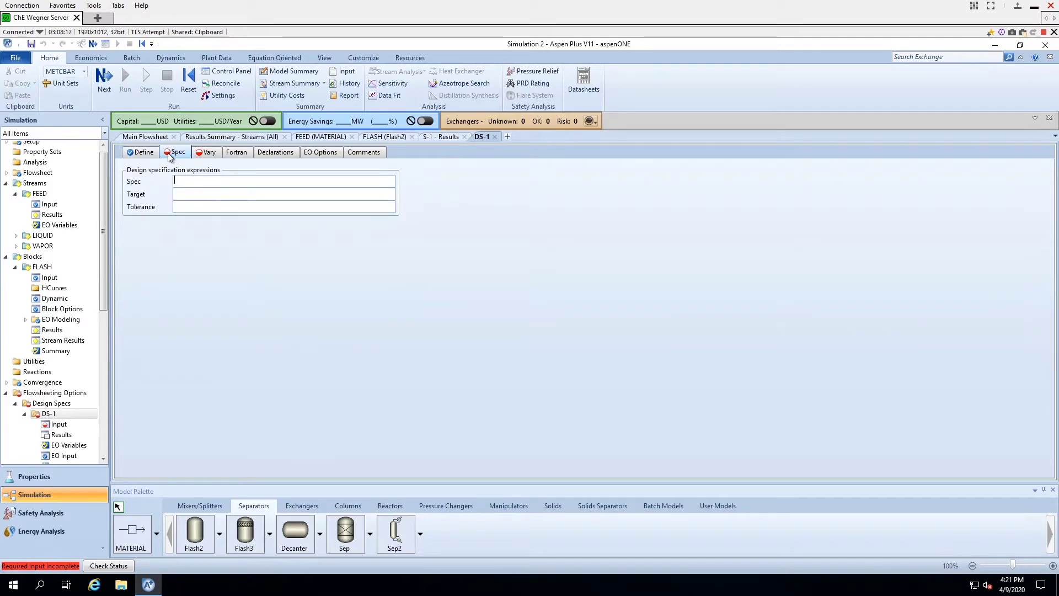
Build the spec expression VAPRMASS/FEEDMASS from the defined variable list
{"action": "right_click", "coordinate": [191, 180]}
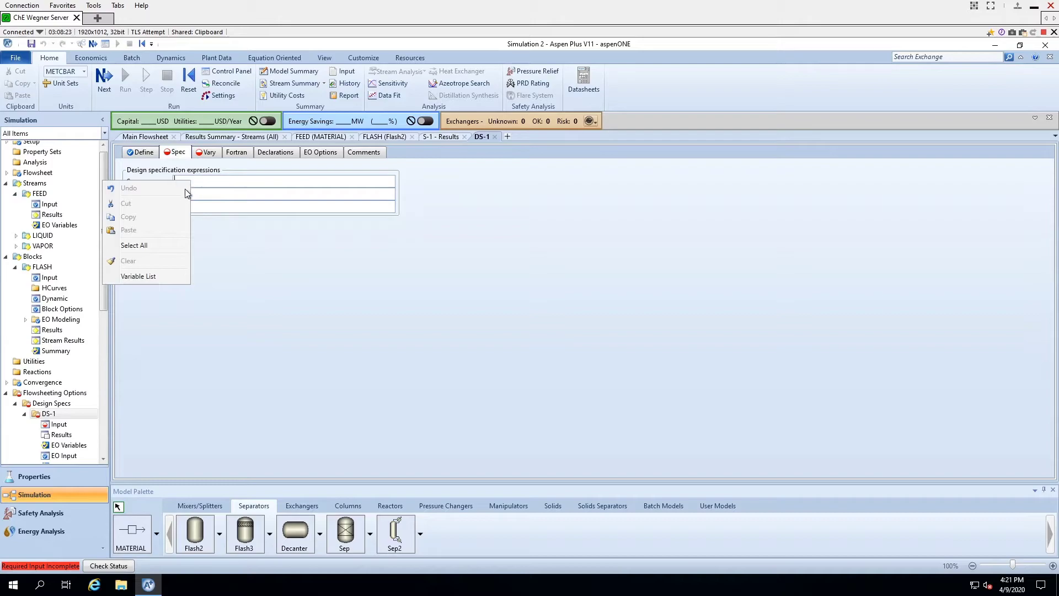
{"action": "left_click", "coordinate": [161, 277]}
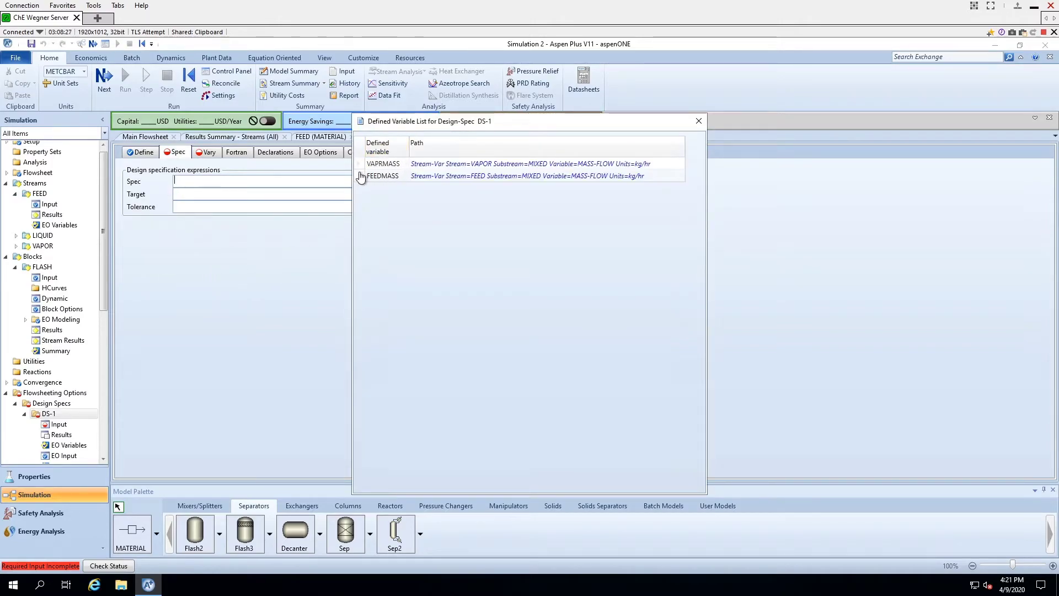
{"action": "right_click", "coordinate": [386, 165]}
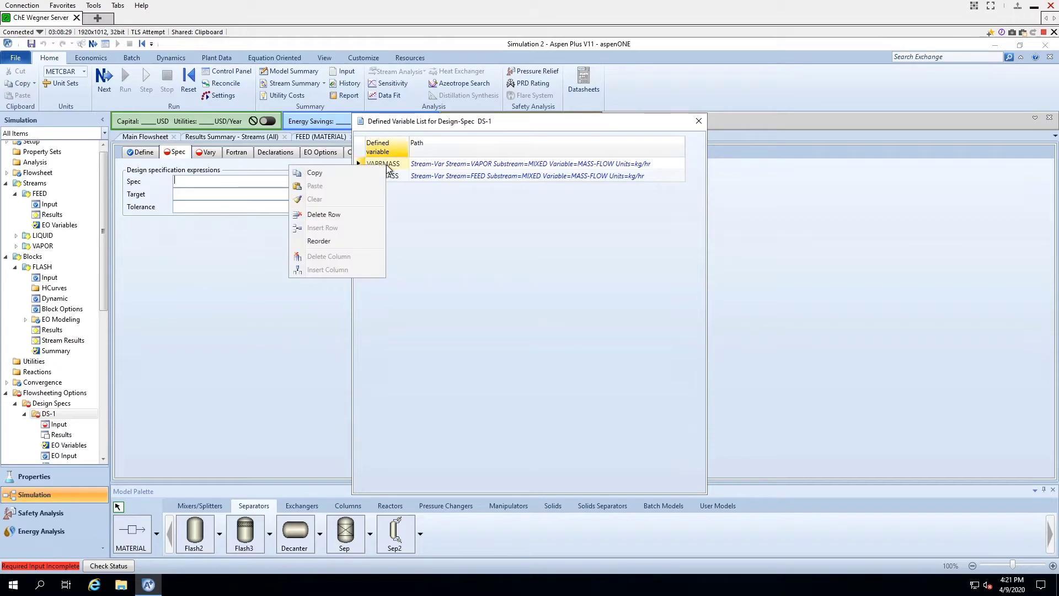
{"action": "left_click", "coordinate": [359, 172]}
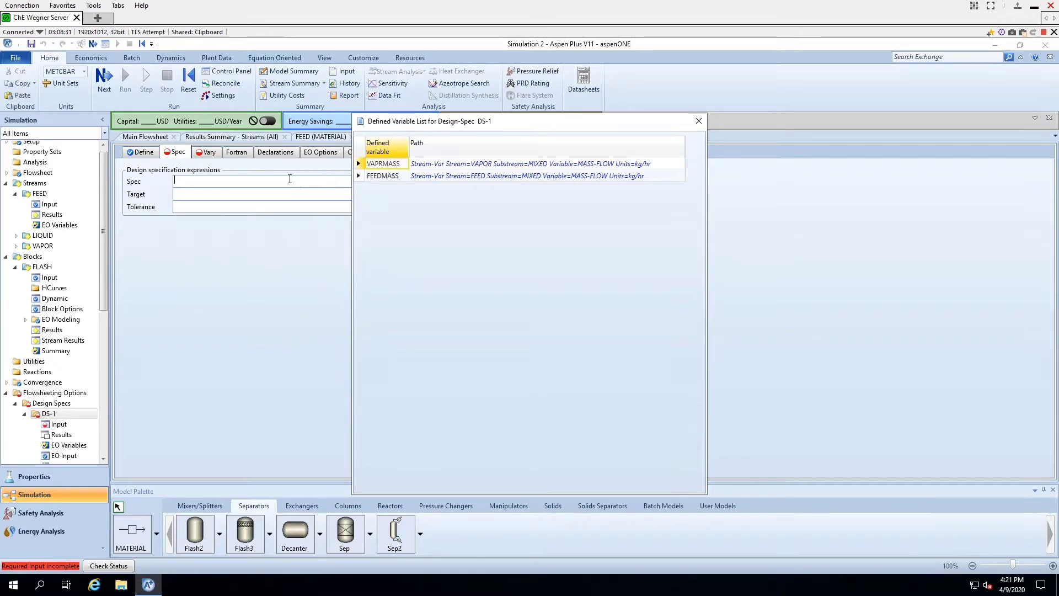
{"action": "right_click", "coordinate": [251, 187]}
{"action": "left_click", "coordinate": [213, 231]}
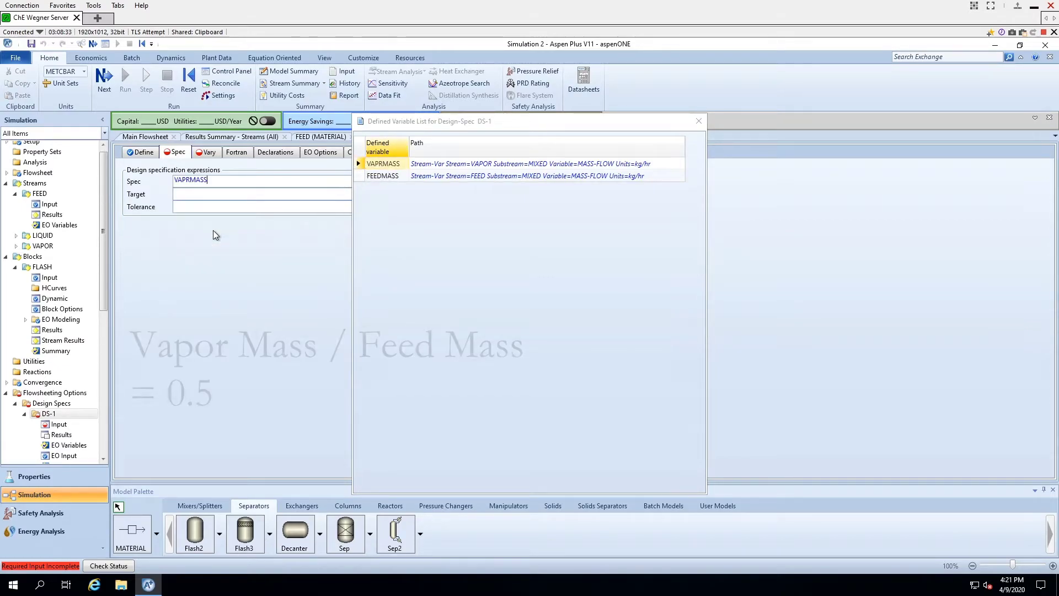
{"action": "type", "text": "/"}
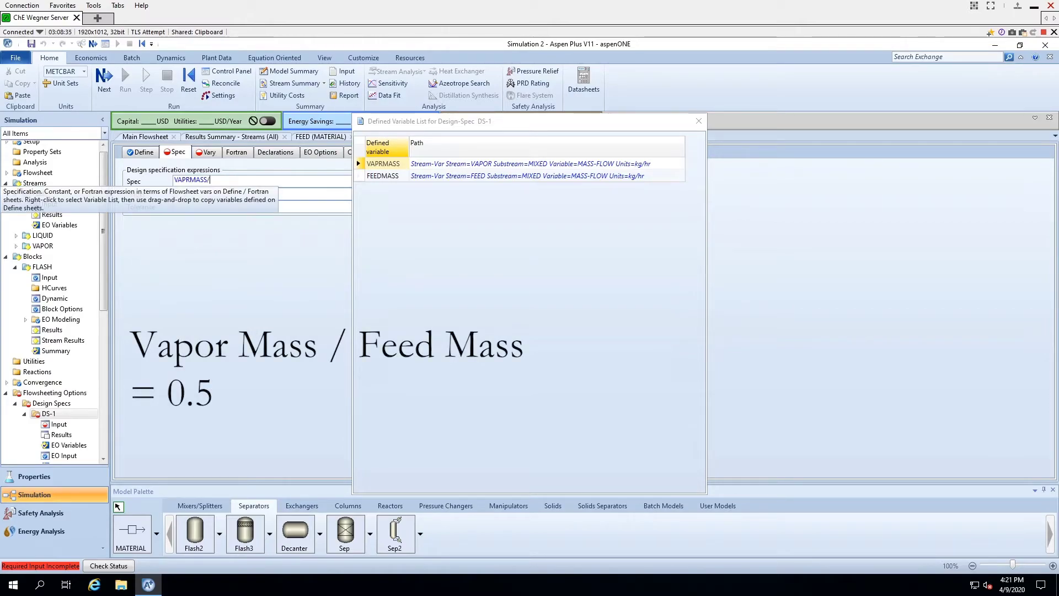
{"action": "left_click", "coordinate": [374, 175]}
{"action": "right_click", "coordinate": [374, 175]}
{"action": "left_click", "coordinate": [363, 188]}
{"action": "right_click", "coordinate": [243, 182]}
{"action": "left_click", "coordinate": [216, 229]}
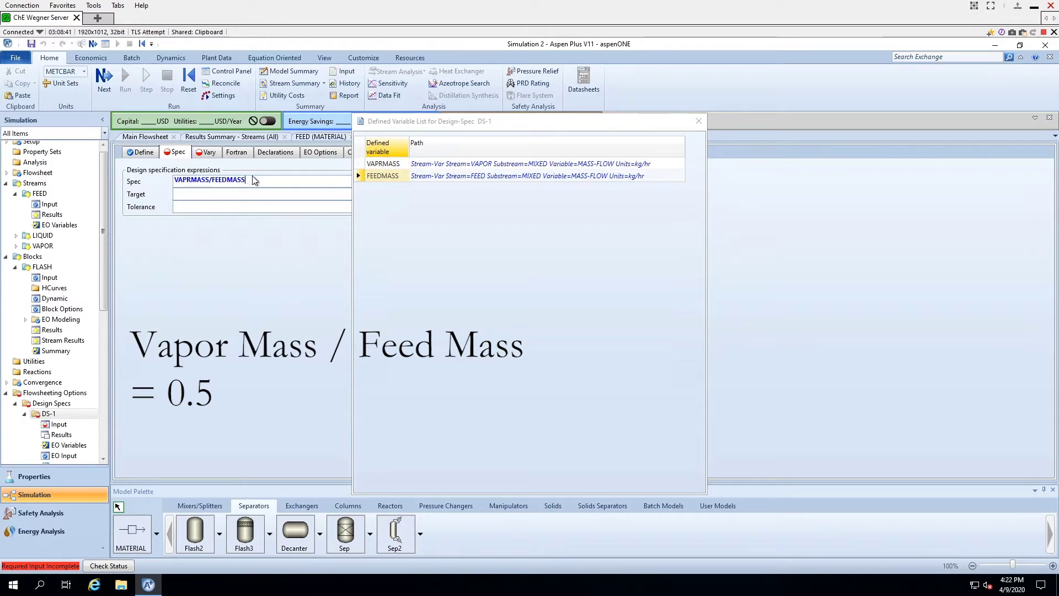
Set the spec target to .5 and tolerance to .000001
{"action": "left_click", "coordinate": [221, 194]}
{"action": "type", "text": ".5"}
{"action": "left_click", "coordinate": [221, 207]}
{"action": "type", "text": ".000001"}
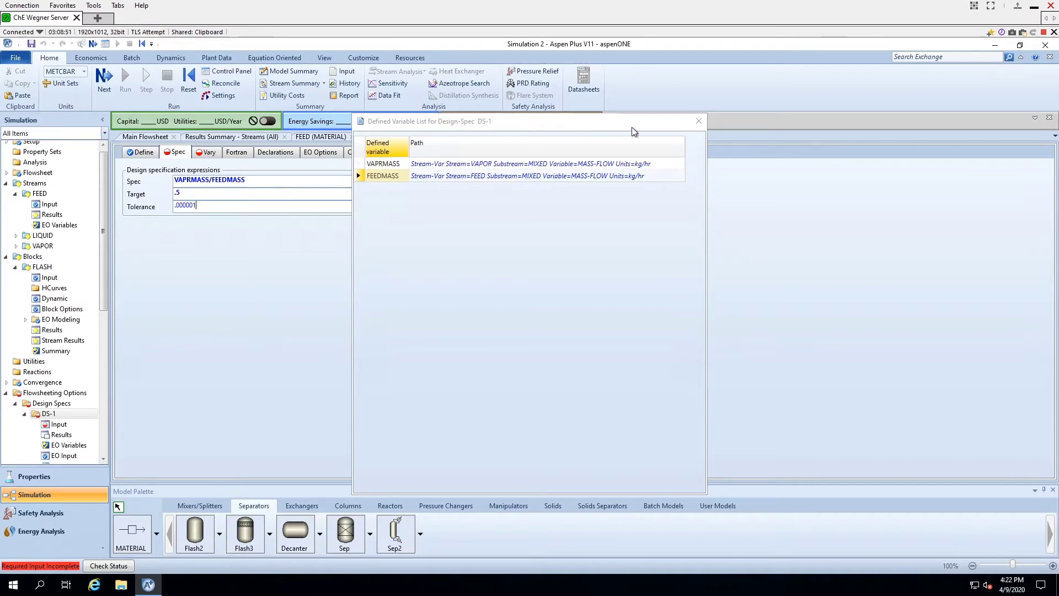
{"action": "left_click", "coordinate": [698, 122]}
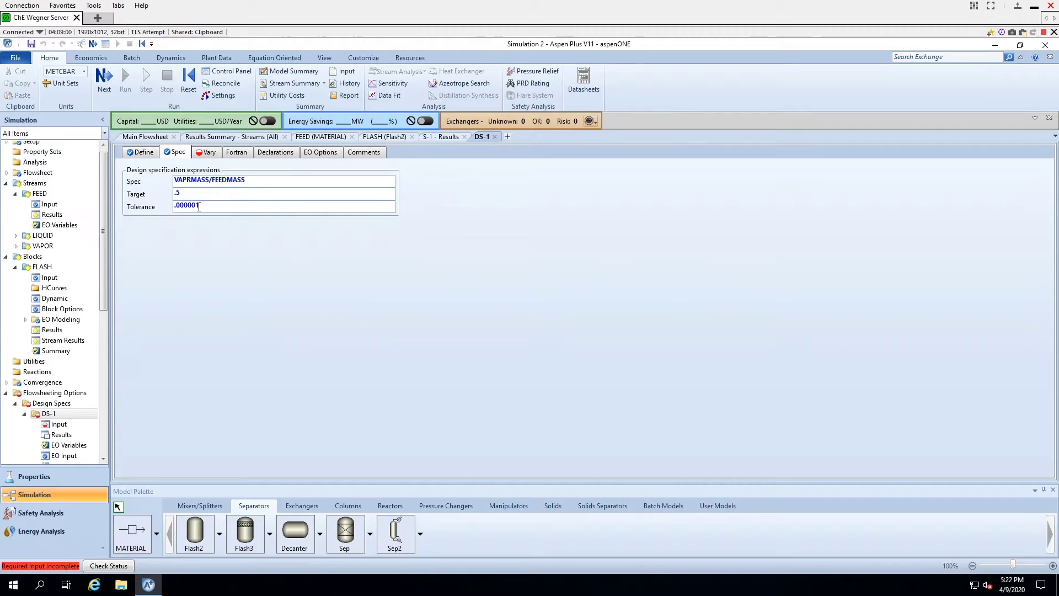
Set DS-1's manipulated variable to Block-Var TEMP on the FLASH block
{"action": "left_click", "coordinate": [209, 154]}
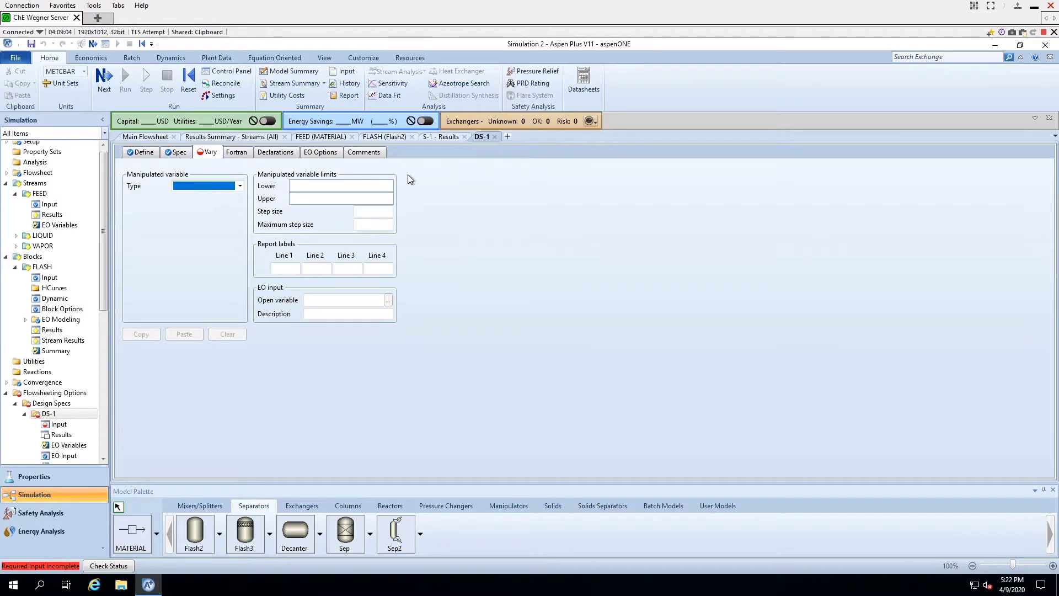
{"action": "left_click", "coordinate": [241, 186]}
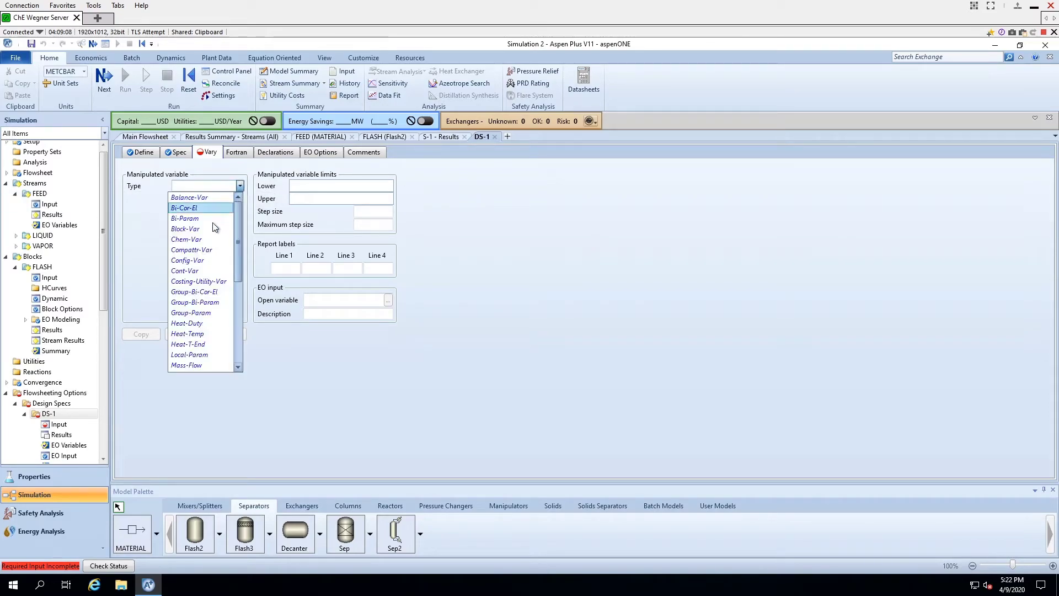
{"action": "left_click", "coordinate": [207, 230]}
{"action": "left_click", "coordinate": [239, 198]}
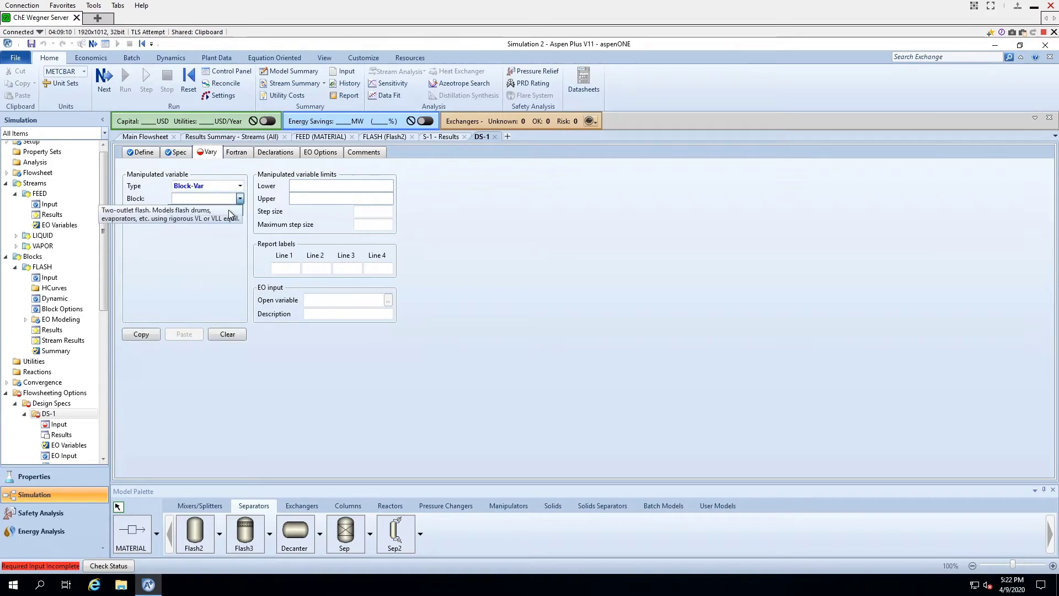
{"action": "left_click", "coordinate": [230, 210]}
{"action": "left_click", "coordinate": [227, 211]}
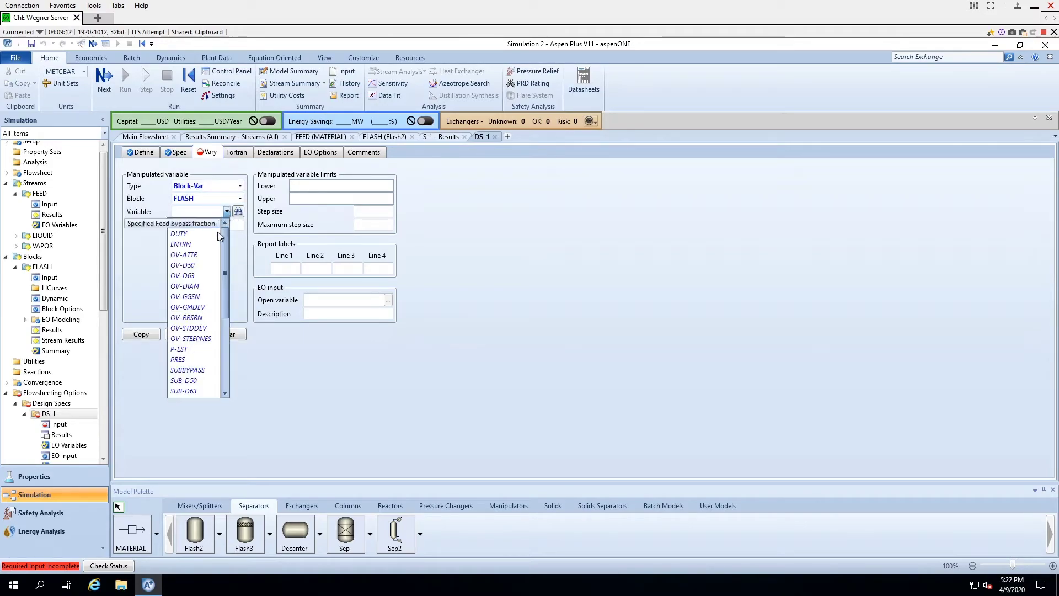
{"action": "left_click_drag", "start_coordinate": [224, 257], "coordinate": [223, 342]}
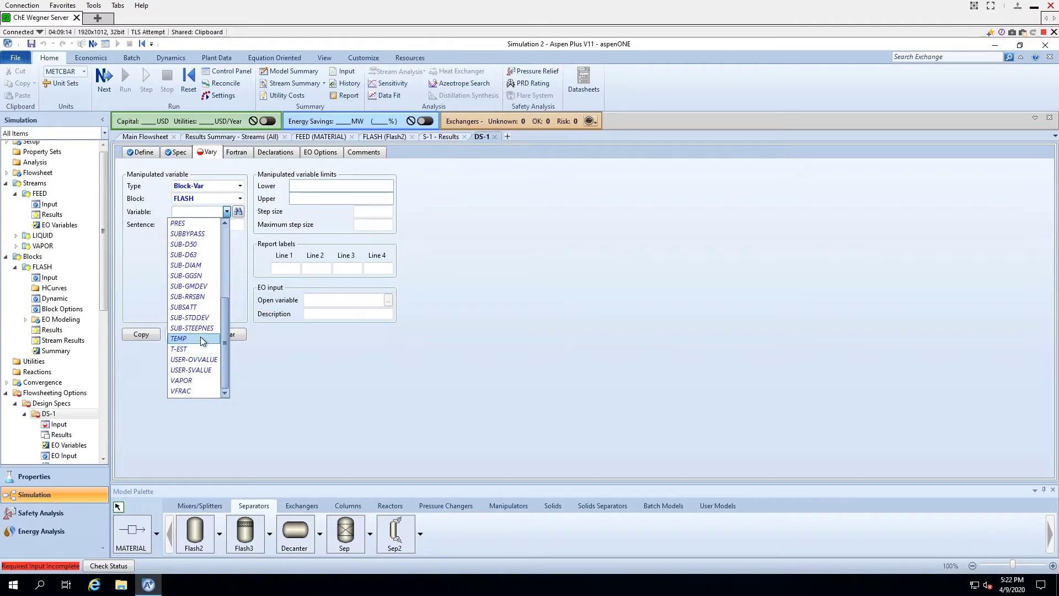
{"action": "left_click", "coordinate": [200, 336]}
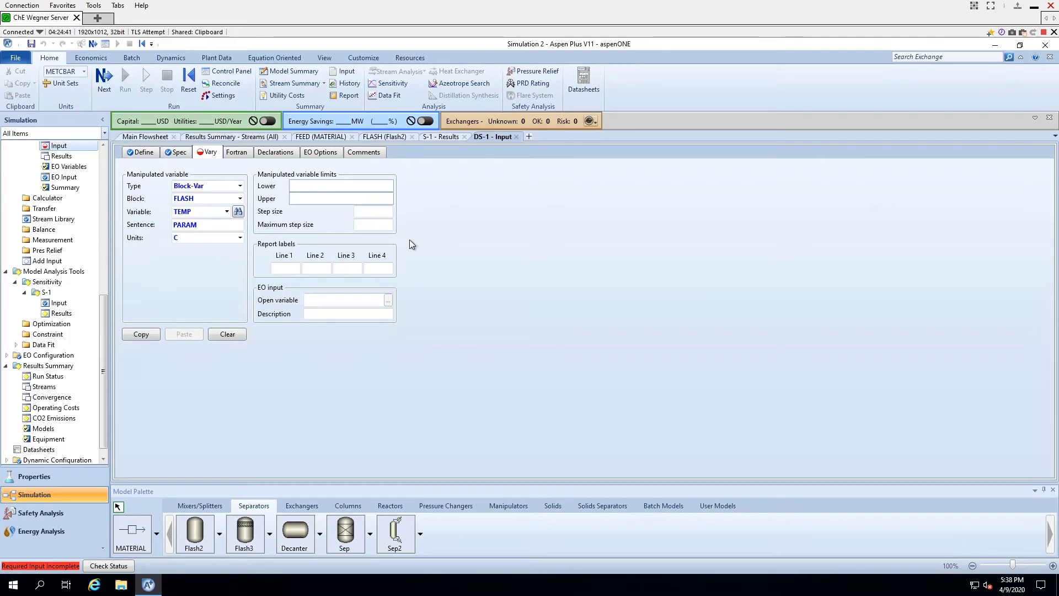
Scroll the S-1 results to where VAPMASS passes 50 kg/hr, between 84 and 85 C
{"action": "left_click", "coordinate": [443, 135]}
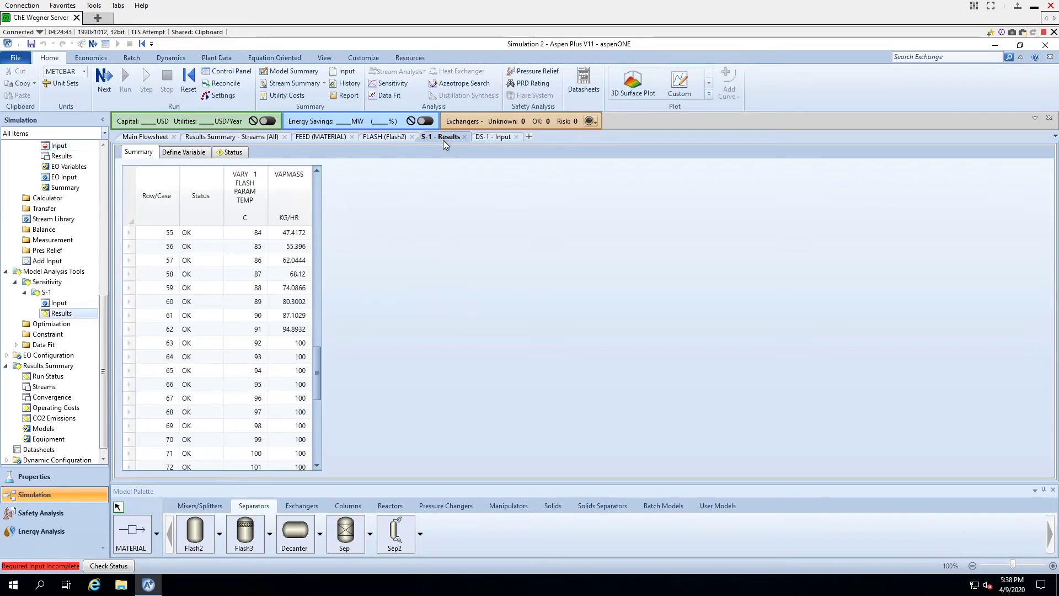
{"action": "left_click_drag", "start_coordinate": [318, 360], "coordinate": [323, 336]}
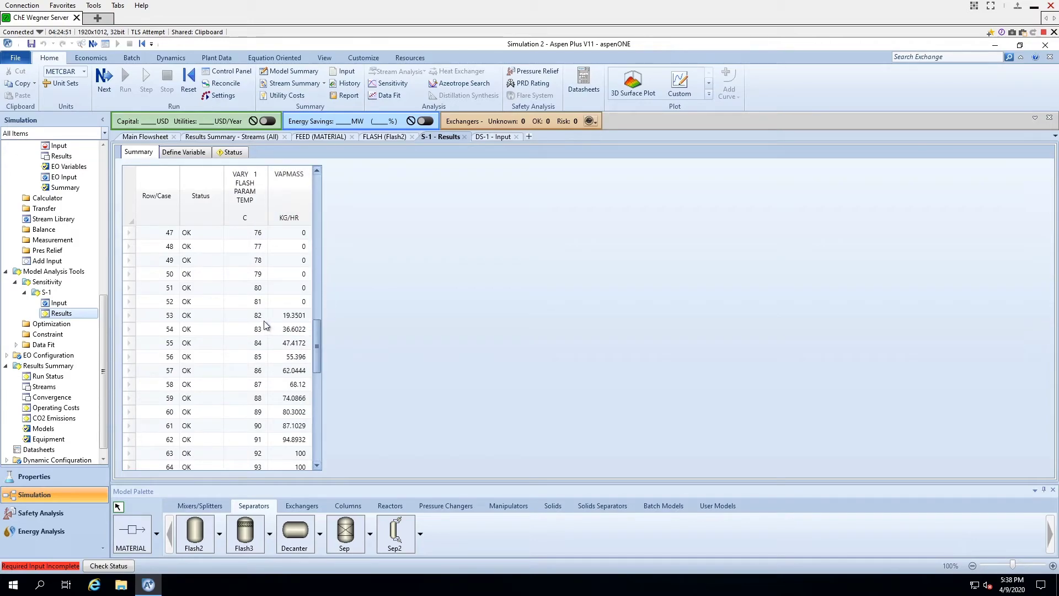
{"action": "left_click_drag", "start_coordinate": [313, 326], "coordinate": [319, 339]}
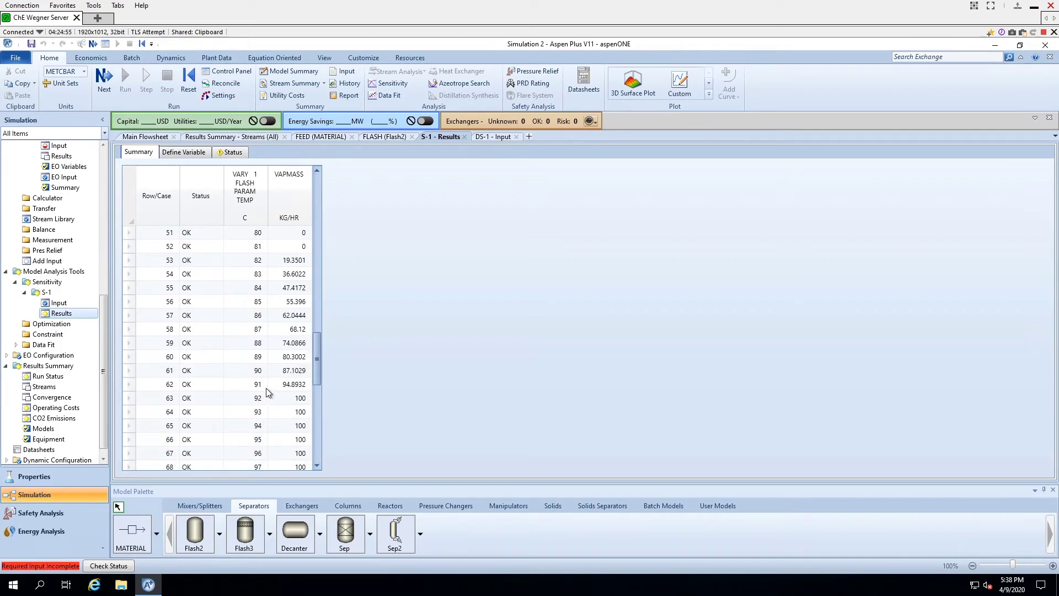
Give the DS-1 manipulated flash temperature a lower limit of 82 C and an upper limit of 91 C
{"action": "left_click", "coordinate": [483, 136]}
{"action": "left_click", "coordinate": [374, 187]}
{"action": "type", "text": "82"}
{"action": "left_click", "coordinate": [376, 202]}
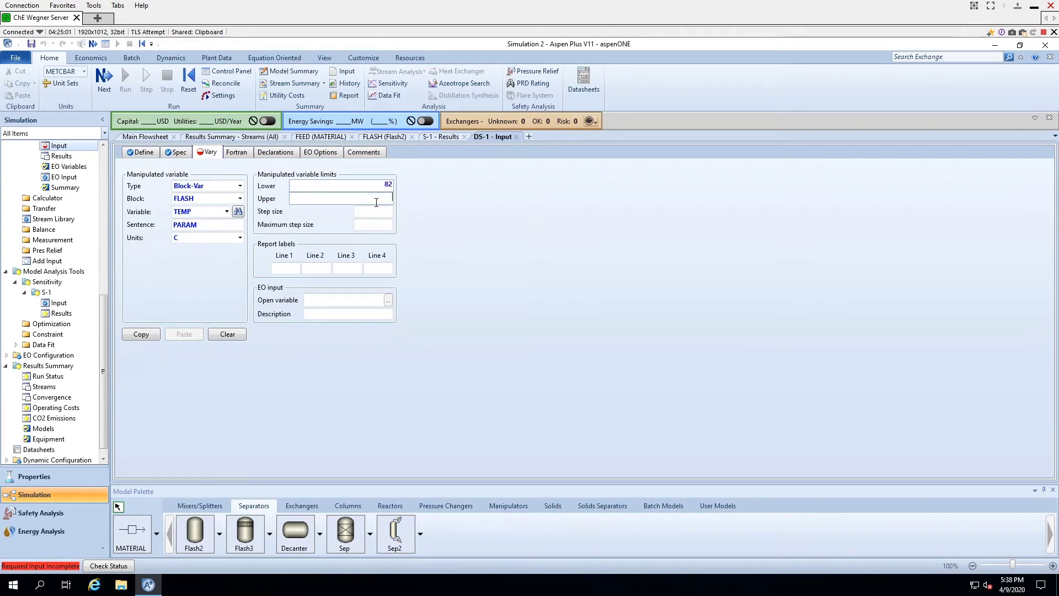
{"action": "left_click", "coordinate": [265, 239]}
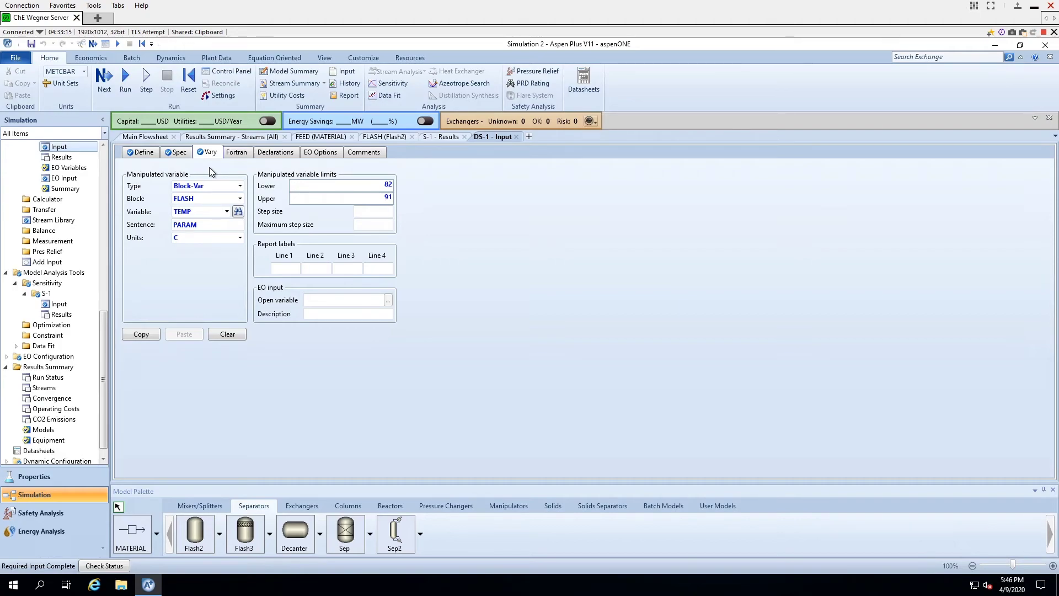
{"action": "left_click", "coordinate": [70, 279]}
Deactivate sensitivity study S-1
{"action": "left_click", "coordinate": [258, 197]}
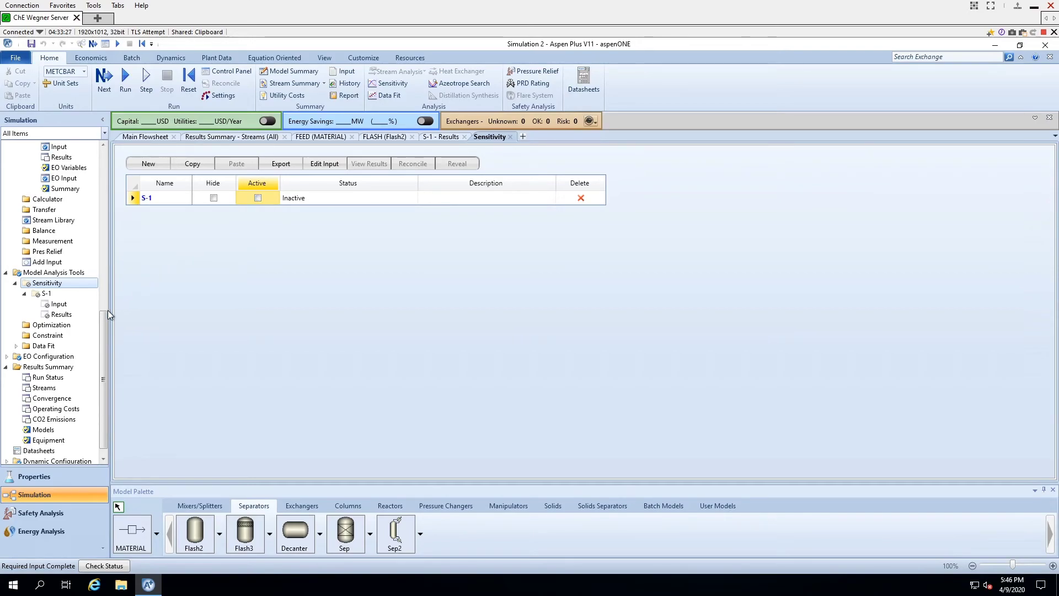
{"action": "left_click_drag", "start_coordinate": [101, 323], "coordinate": [108, 177]}
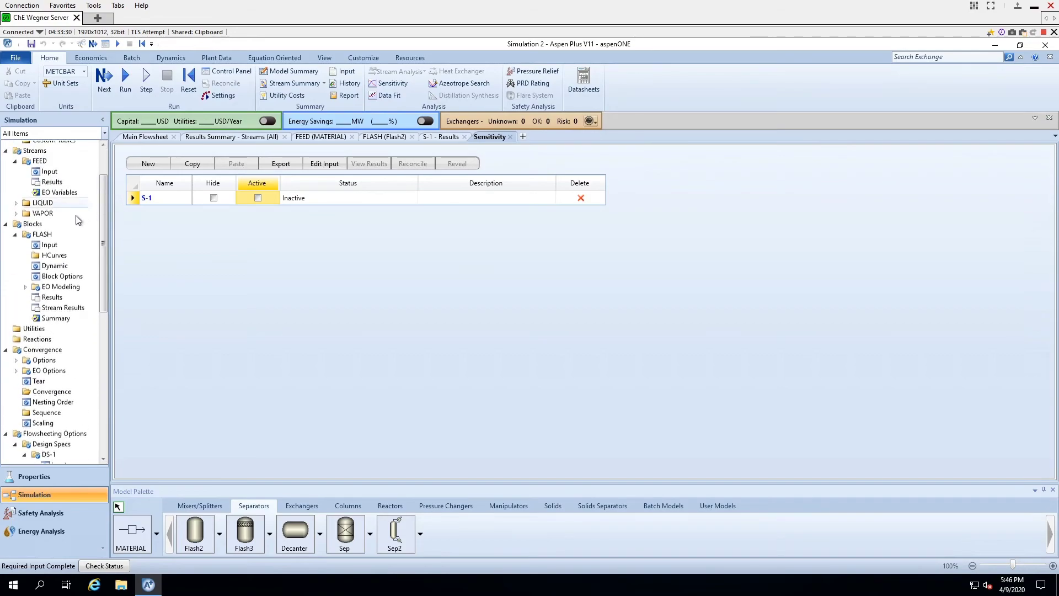
{"action": "left_click", "coordinate": [60, 245]}
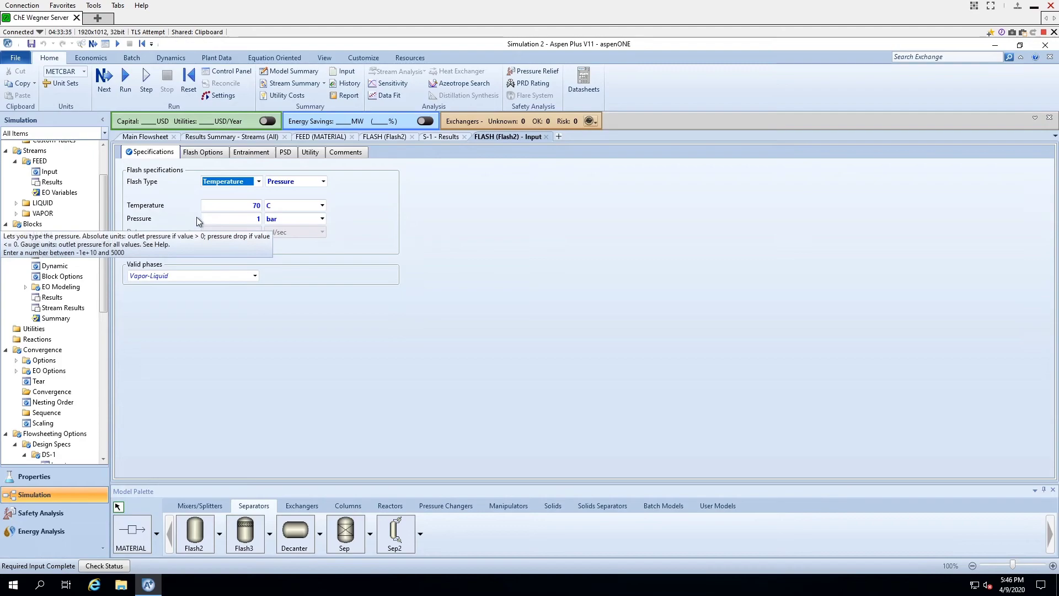
Change the FLASH block temperature from 70 to 90 C and go back to the main flowsheet
{"action": "left_click", "coordinate": [248, 205]}
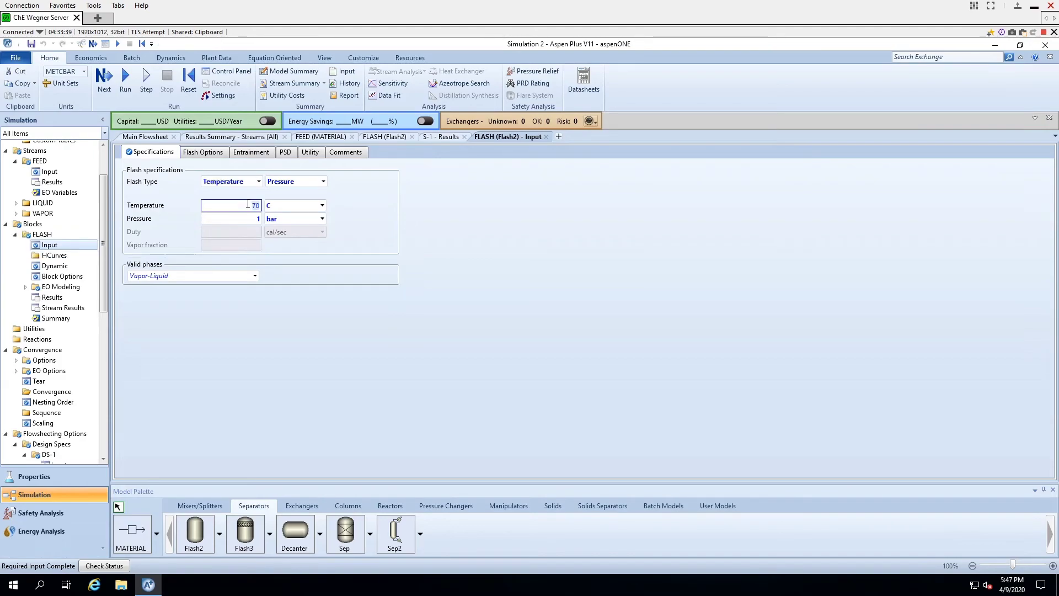
{"action": "type", "text": "90"}
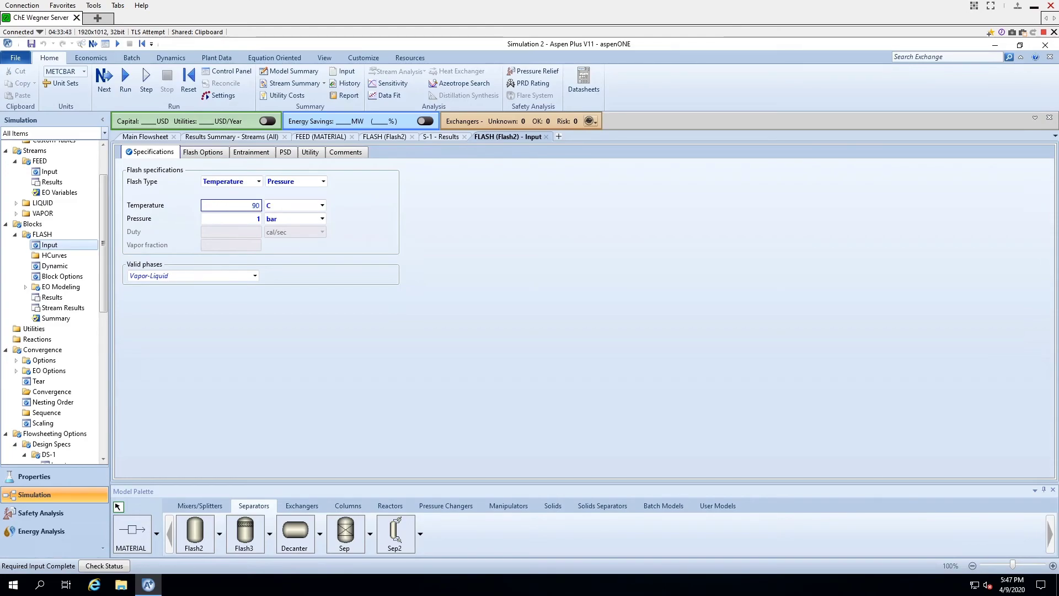
{"action": "left_click", "coordinate": [307, 200]}
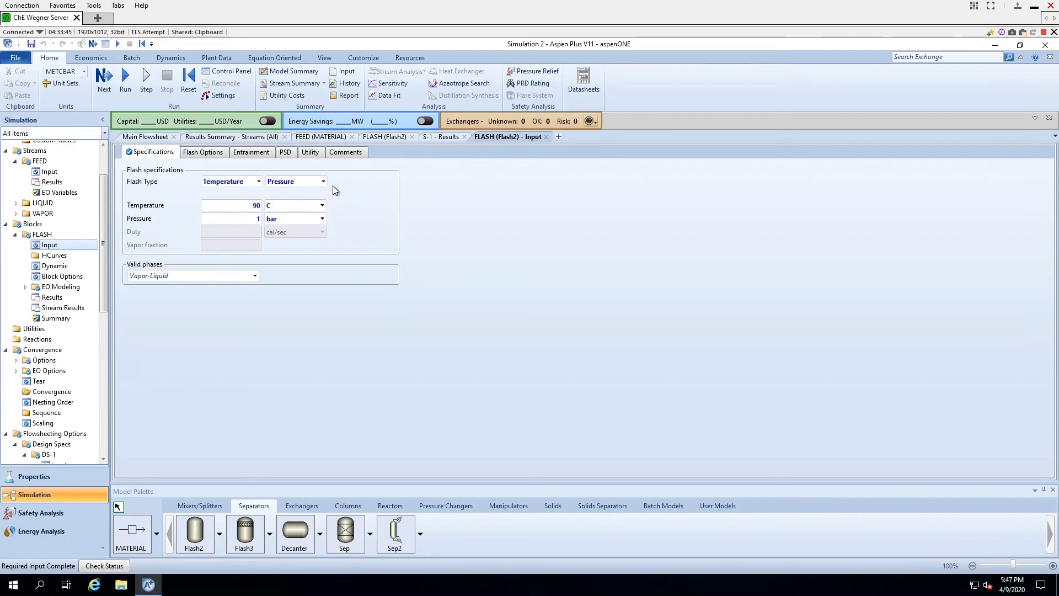
{"action": "left_click", "coordinate": [146, 138]}
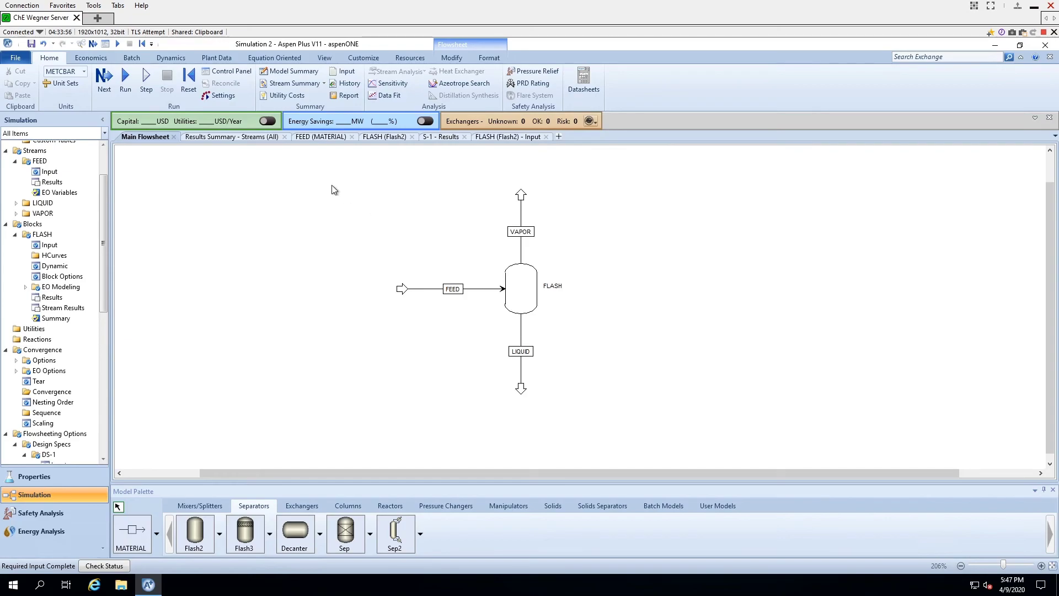
Rerun the simulation and review stream mass flows: VAPOR 49.9999 and LIQUID 50.0001 kg/hr at 84.2979 C
{"action": "left_click", "coordinate": [118, 81]}
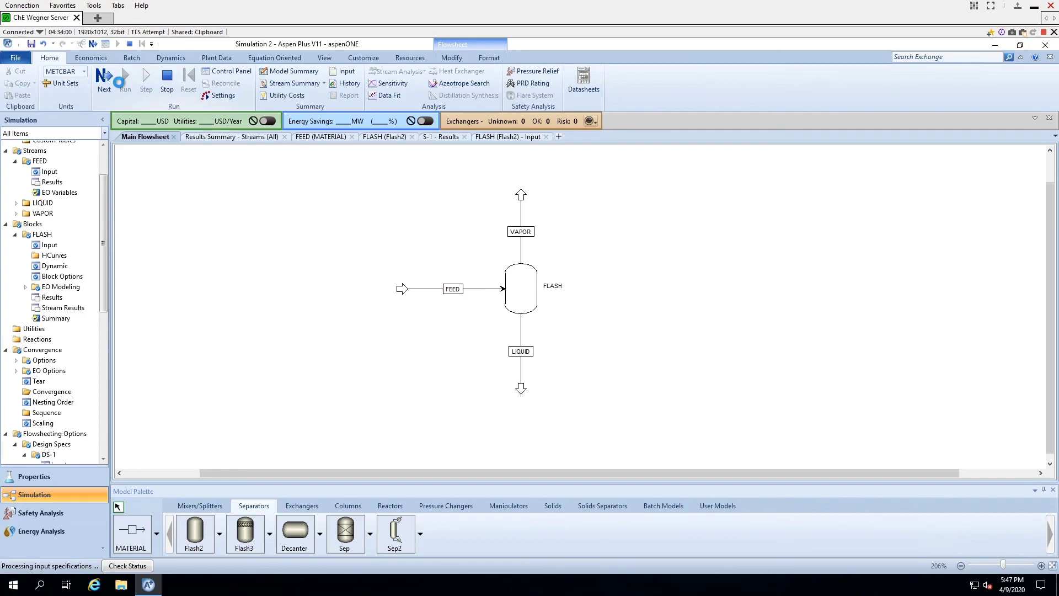
{"action": "left_click", "coordinate": [240, 138]}
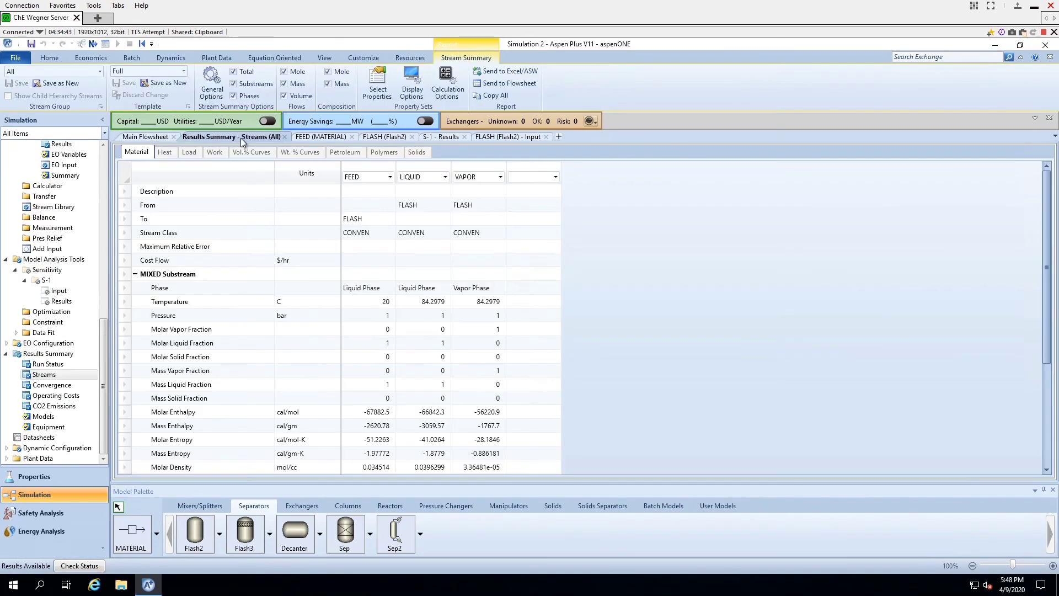
{"action": "scroll", "coordinate": [436, 297], "scroll_direction": "down", "scroll_amount": 4}
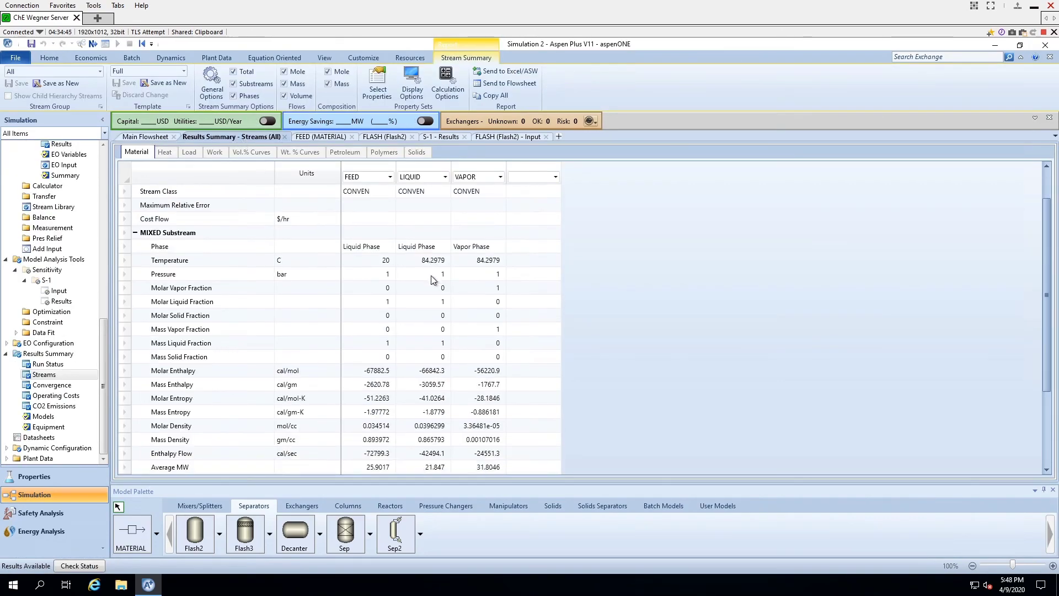
{"action": "scroll", "coordinate": [438, 298], "scroll_direction": "down", "scroll_amount": 1}
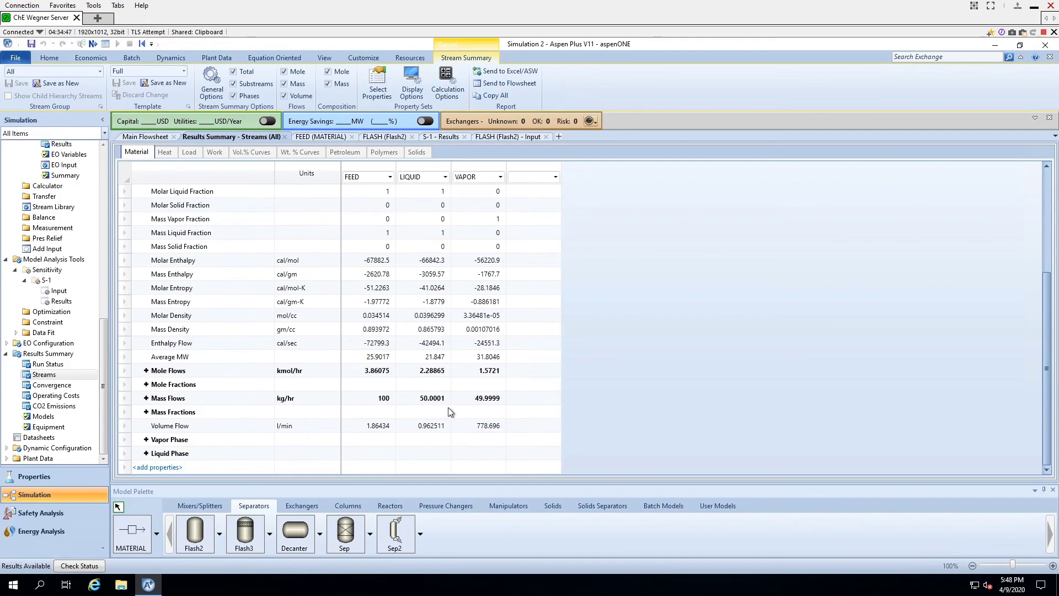